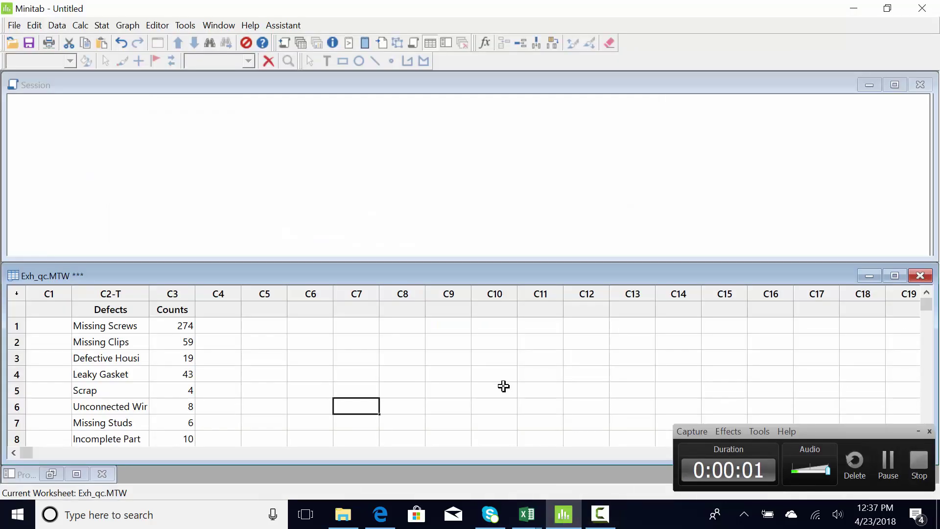
Maximize the Exh_qc worksheet and look over the Defects names and the Missing Screws count of 274.
{"action": "left_click", "coordinate": [919, 432]}
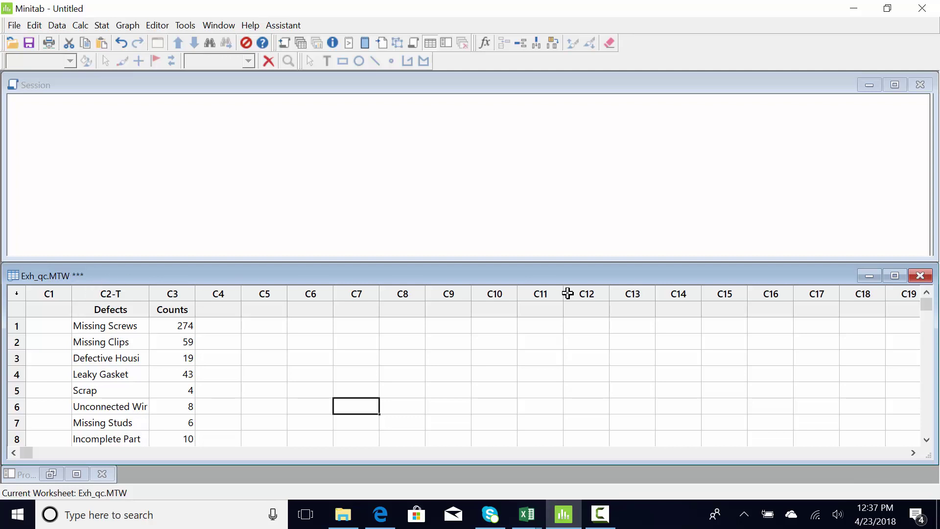
{"action": "left_click", "coordinate": [895, 276]}
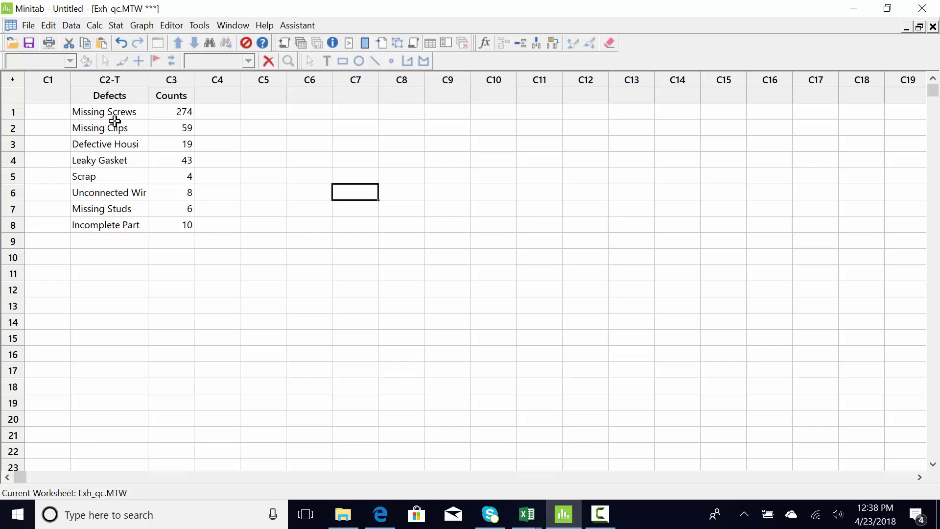
{"action": "left_click_drag", "start_coordinate": [113, 113], "coordinate": [122, 230]}
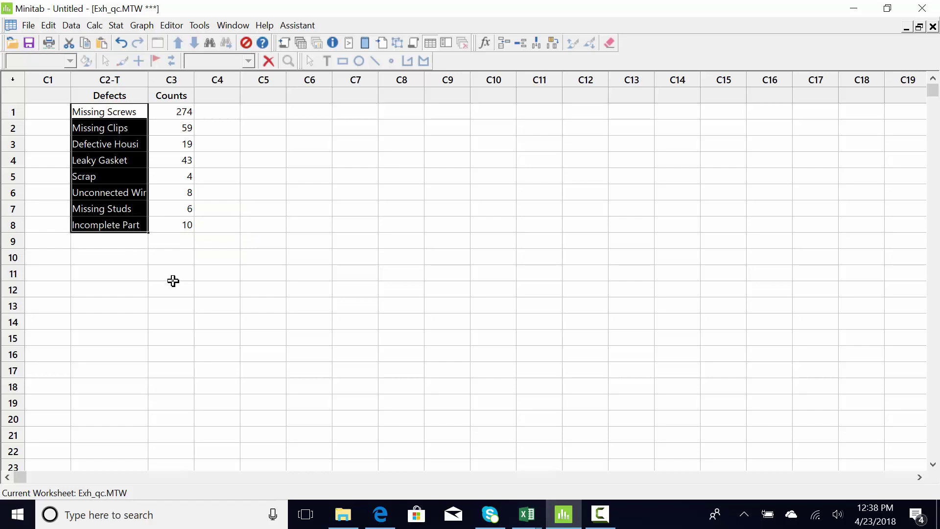
{"action": "left_click", "coordinate": [106, 114]}
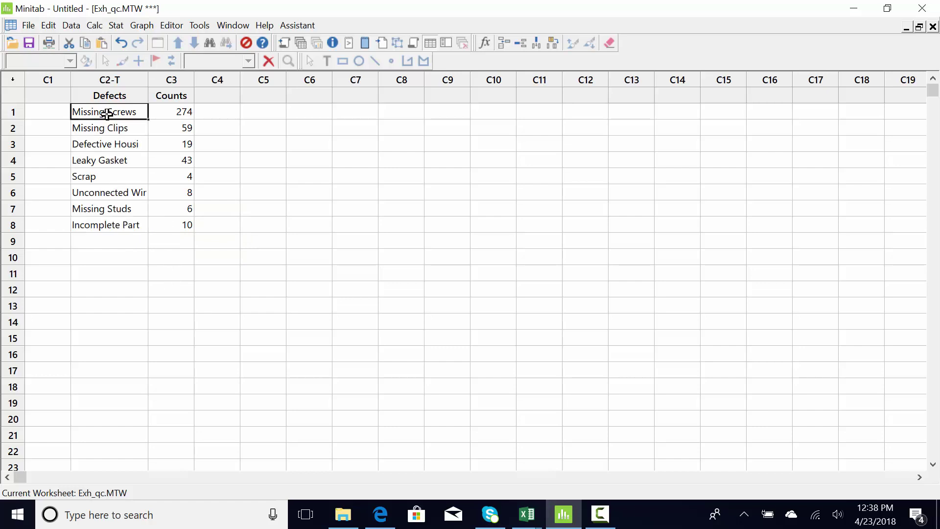
{"action": "left_click", "coordinate": [183, 114]}
{"action": "left_click", "coordinate": [113, 79]}
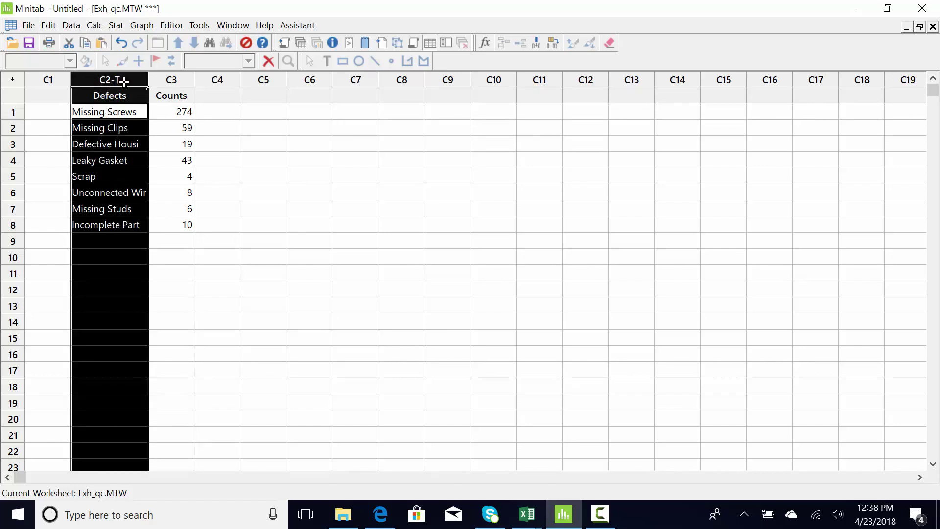
{"action": "left_click", "coordinate": [122, 112]}
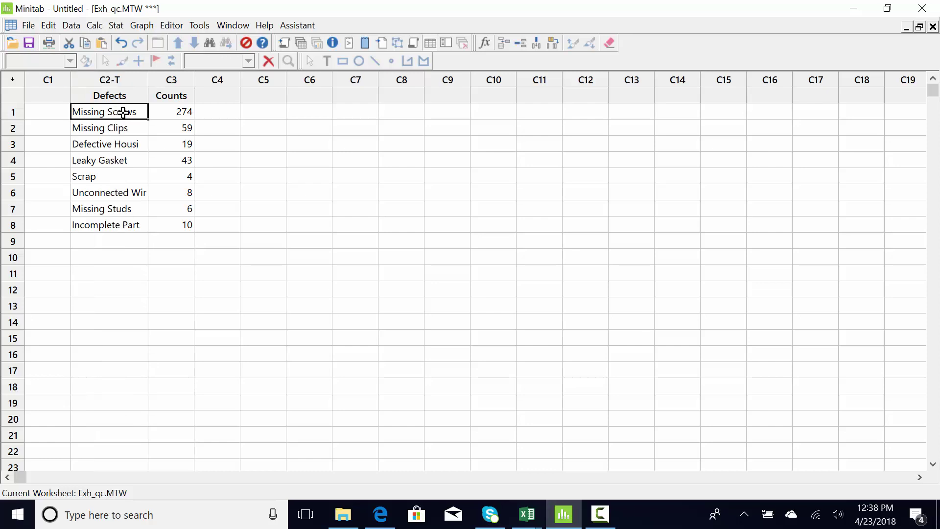
{"action": "left_click", "coordinate": [174, 113]}
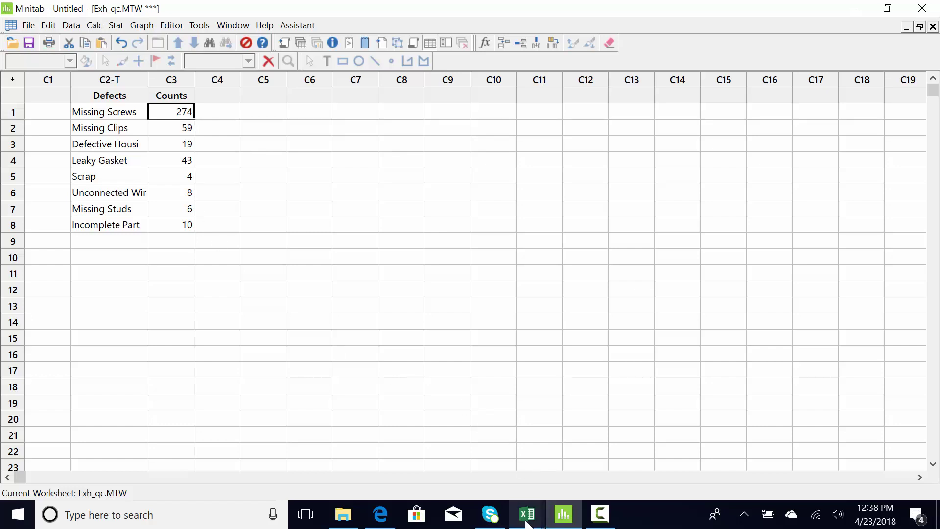
In the chart-tool workbook, point out Pareto under Discrete data, then return to the Minitab worksheet.
{"action": "mouse_move", "coordinate": [526, 523]}
{"action": "left_click", "coordinate": [475, 479]}
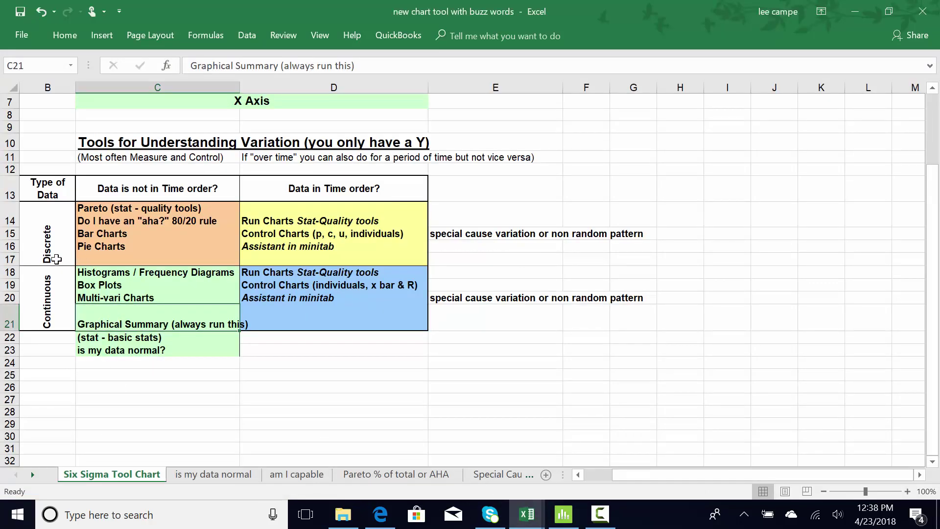
{"action": "scroll", "coordinate": [58, 257], "scroll_direction": "up", "scroll_amount": 2}
{"action": "scroll", "coordinate": [59, 257], "scroll_direction": "down", "scroll_amount": 3}
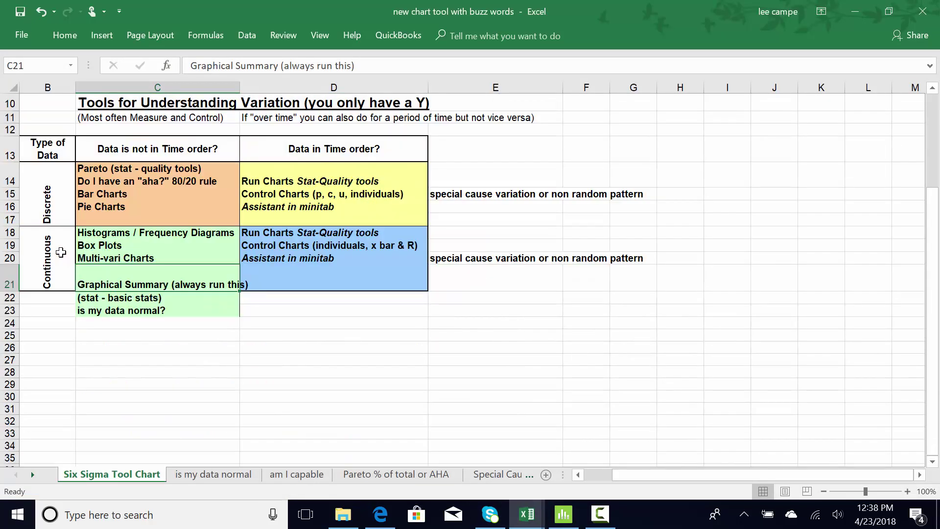
{"action": "left_click", "coordinate": [57, 208]}
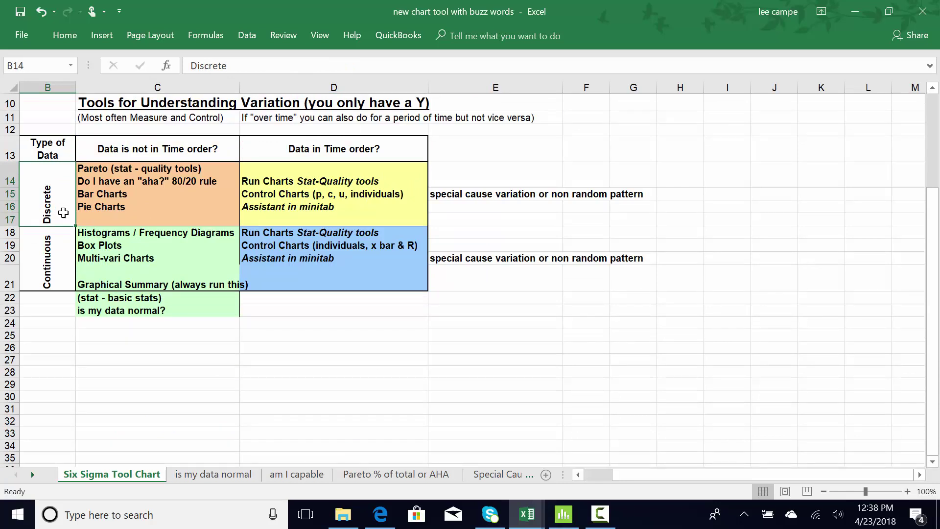
{"action": "left_click", "coordinate": [102, 169]}
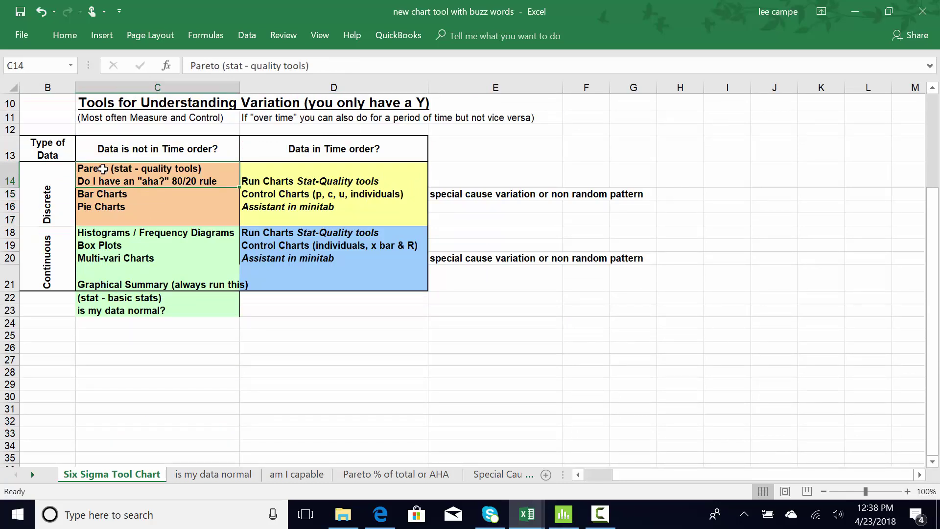
{"action": "left_click", "coordinate": [528, 524]}
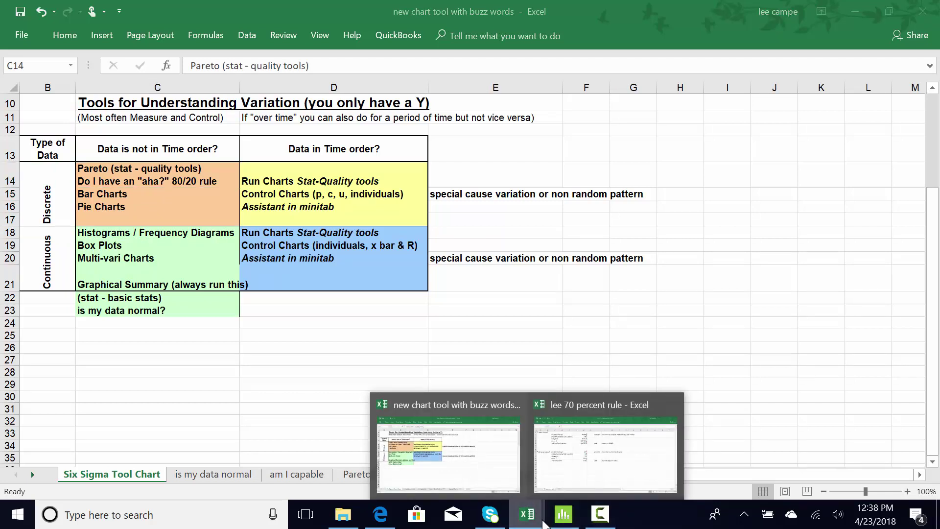
{"action": "left_click", "coordinate": [564, 516]}
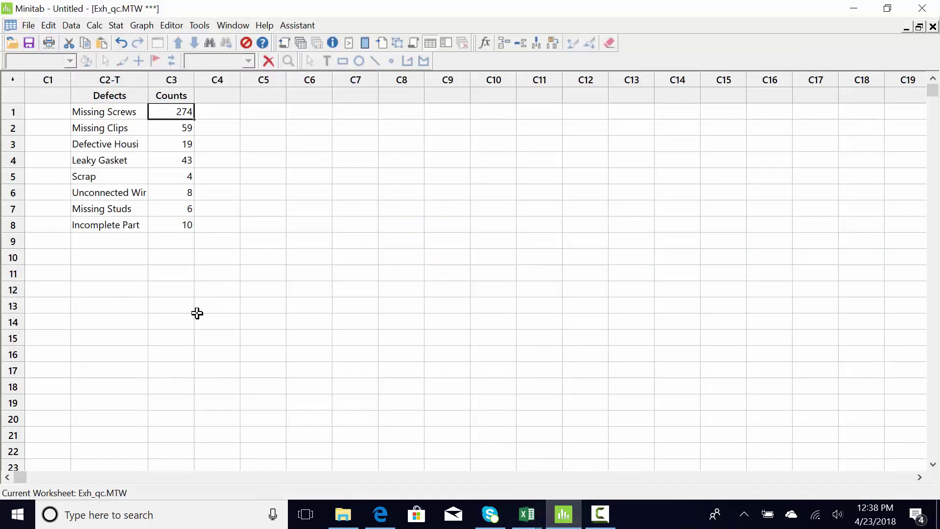
Search for and open the 'minitab roadmap through analyze' PDF, scrolled to the Measure Phase page.
{"action": "left_click", "coordinate": [167, 525]}
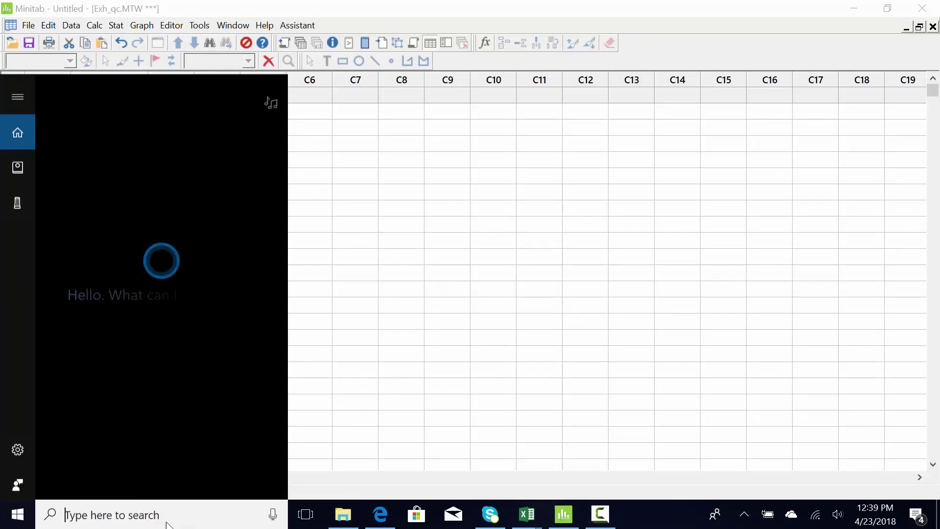
{"action": "type", "text": "minitab road"}
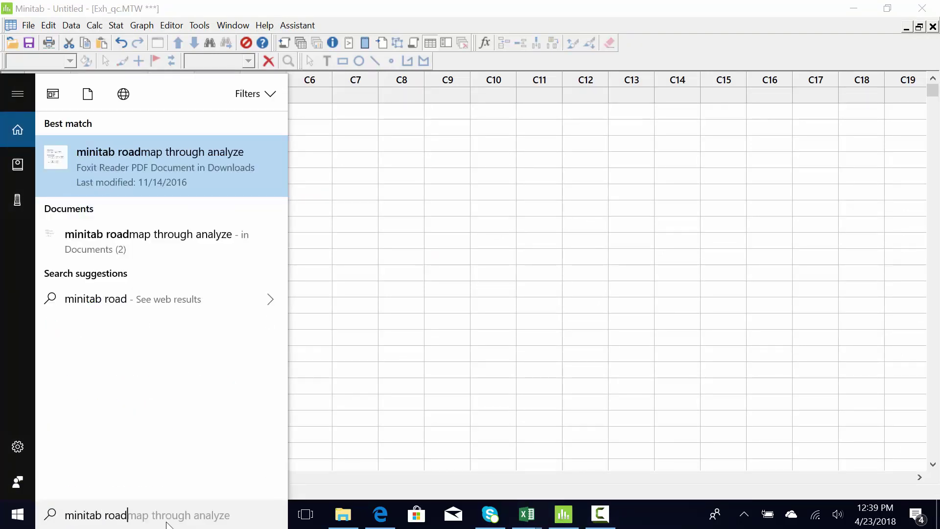
{"action": "left_click", "coordinate": [145, 155]}
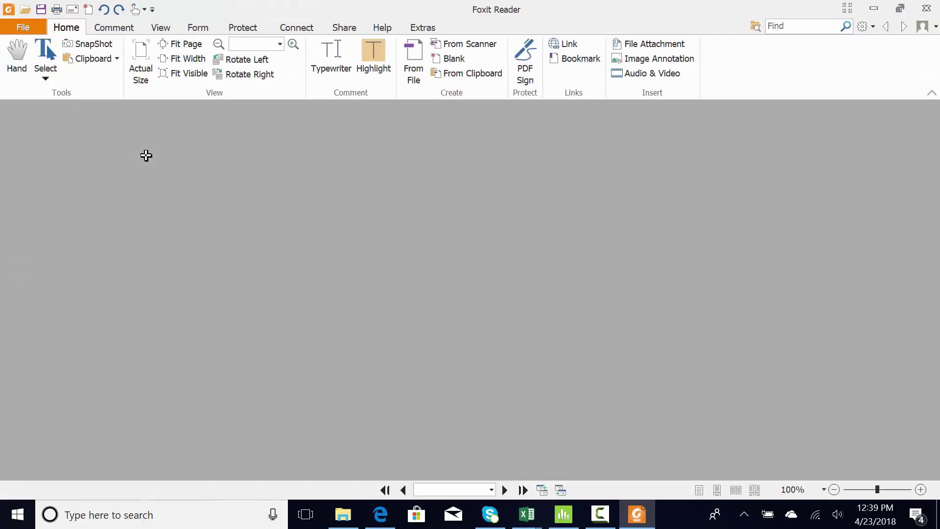
{"action": "scroll", "coordinate": [248, 366], "scroll_direction": "down", "scroll_amount": 1}
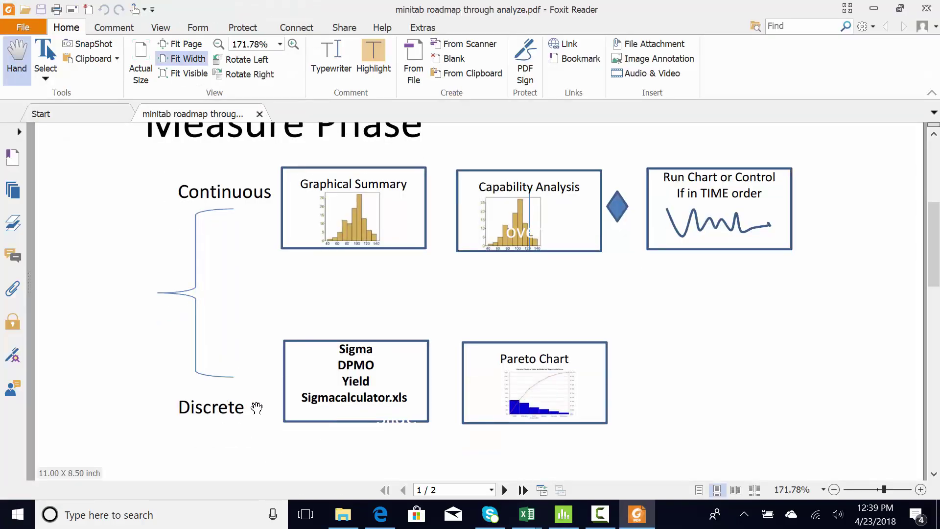
{"action": "scroll", "coordinate": [215, 343], "scroll_direction": "up", "scroll_amount": 1}
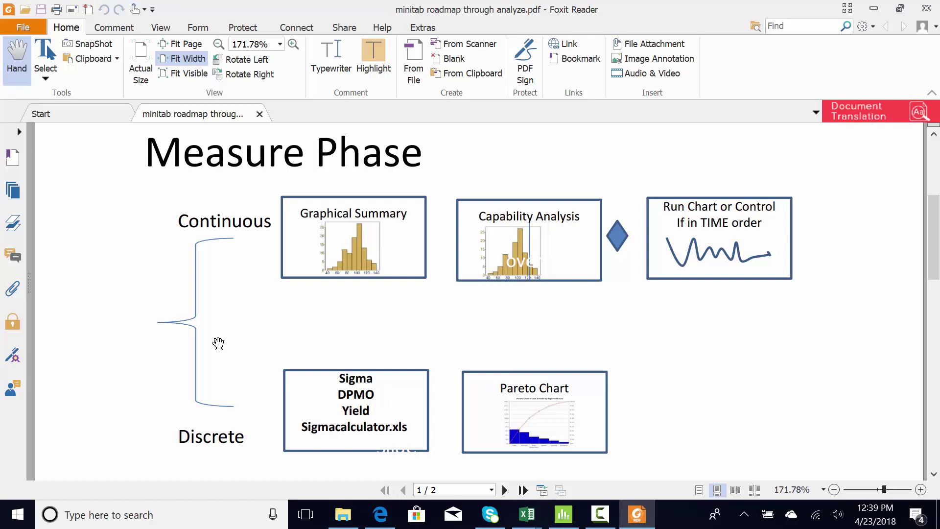
{"action": "scroll", "coordinate": [265, 367], "scroll_direction": "down", "scroll_amount": 1}
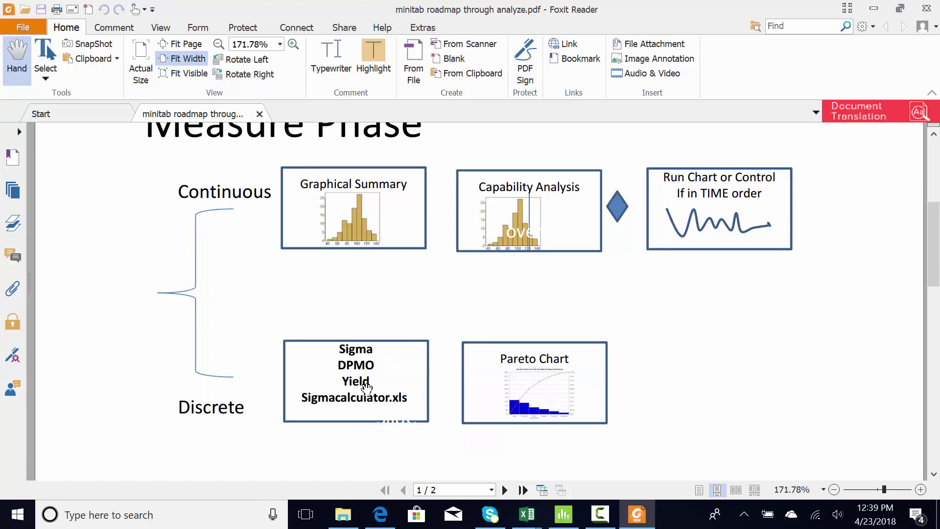
Search for 'sigma' and open the sigma calculator workbook.
{"action": "left_click", "coordinate": [143, 521]}
{"action": "type", "text": "sigmap"}
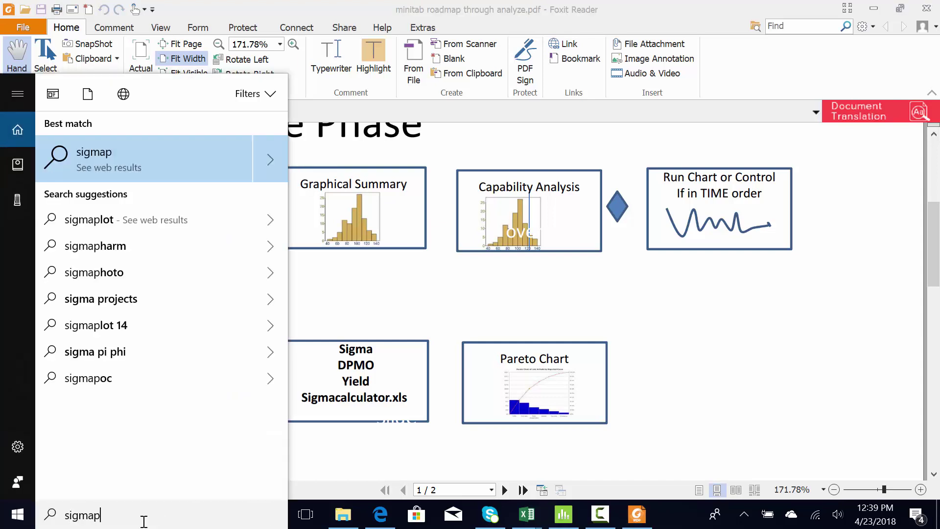
{"action": "key", "text": "BackSpace"}
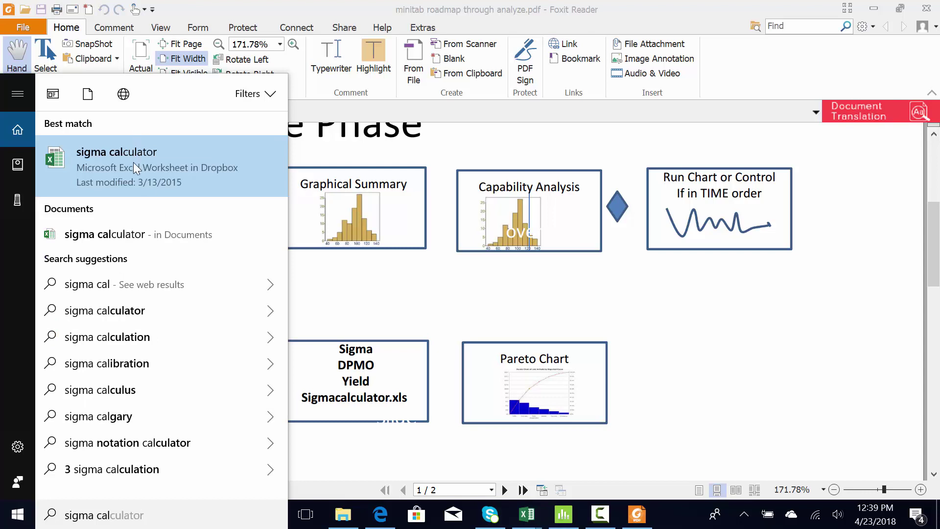
{"action": "left_click", "coordinate": [133, 177]}
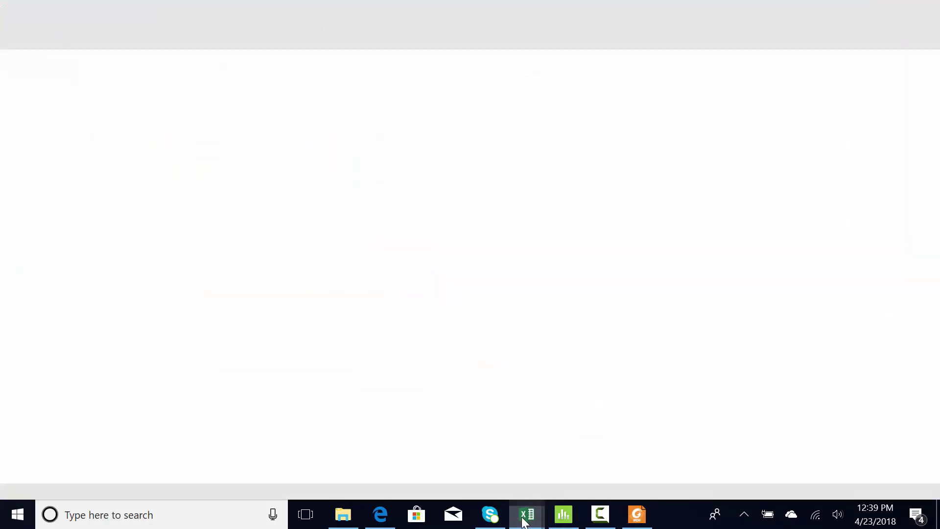
{"action": "mouse_move", "coordinate": [530, 511]}
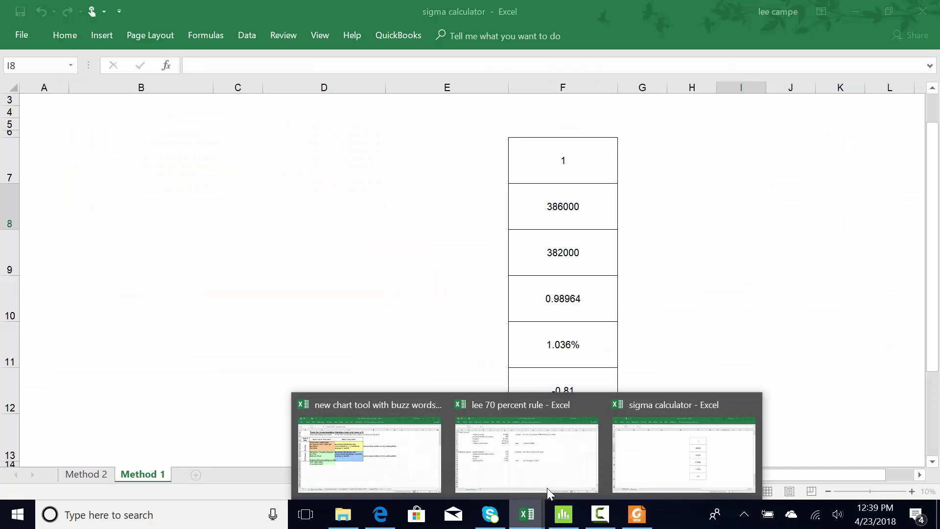
{"action": "left_click", "coordinate": [653, 470]}
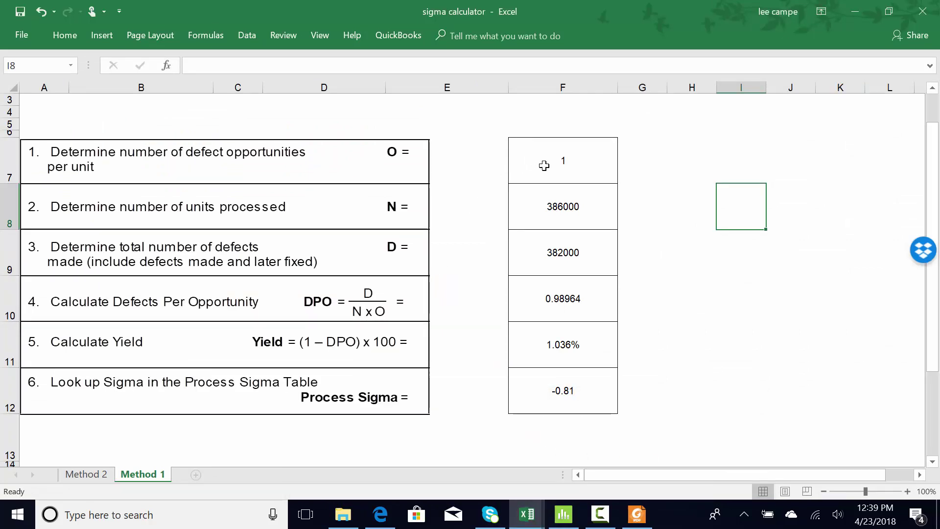
Select the opportunities-per-unit cell F7, then bring the Minitab worksheet back.
{"action": "scroll", "coordinate": [544, 166], "scroll_direction": "up", "scroll_amount": 1}
{"action": "scroll", "coordinate": [544, 163], "scroll_direction": "down", "scroll_amount": 1}
{"action": "left_click", "coordinate": [545, 160]}
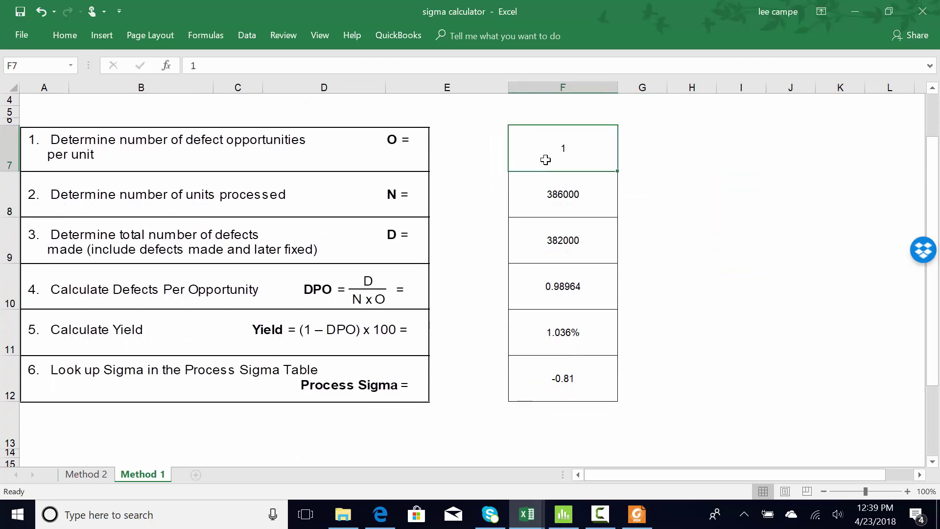
{"action": "mouse_move", "coordinate": [562, 517]}
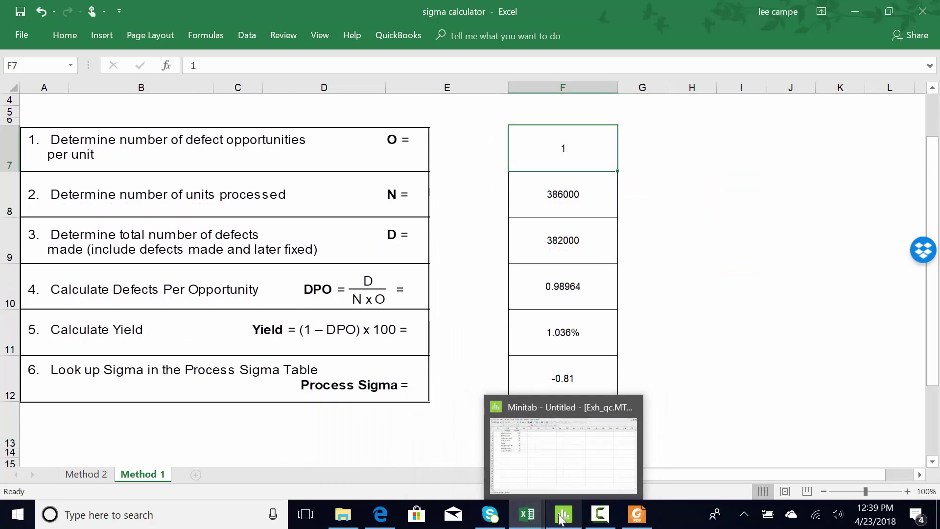
{"action": "left_click", "coordinate": [562, 449]}
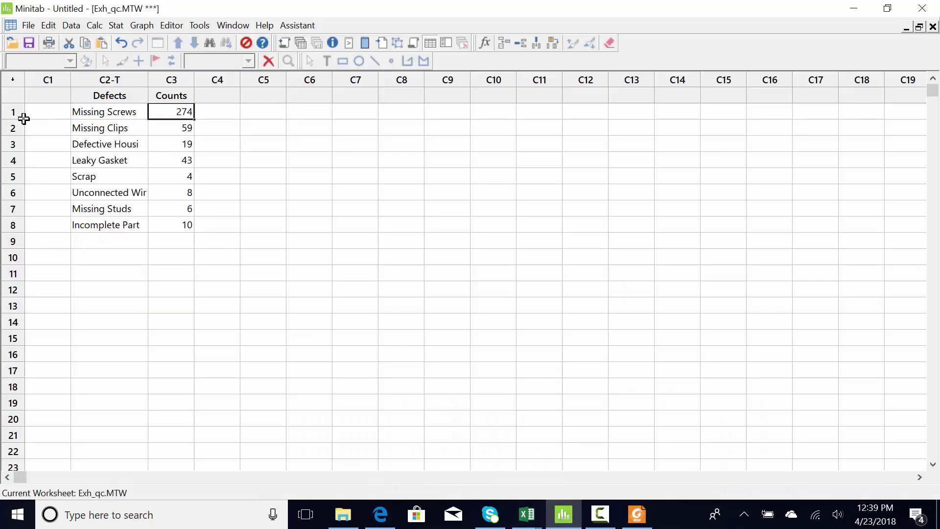
Select rows 1–8 to review all eight defect categories and counts, then deselect.
{"action": "left_click_drag", "start_coordinate": [14, 114], "coordinate": [15, 223]}
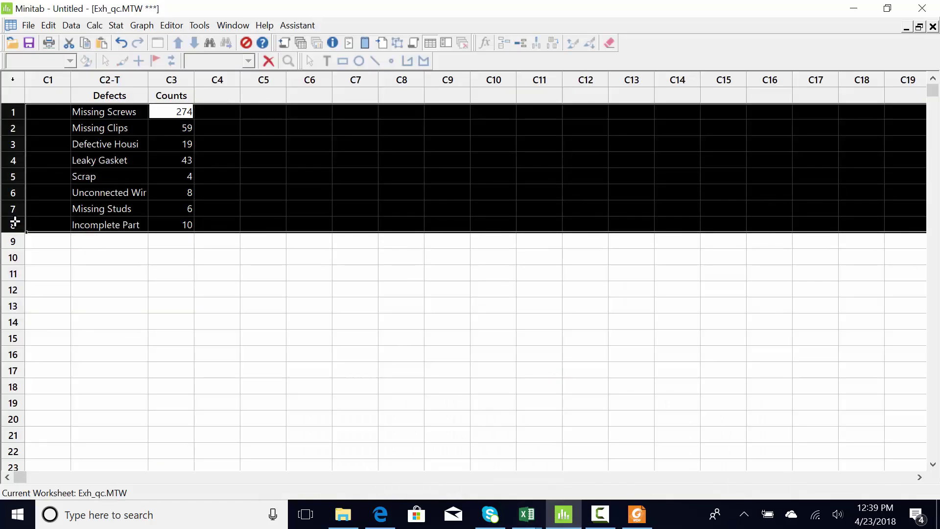
{"action": "left_click", "coordinate": [172, 227]}
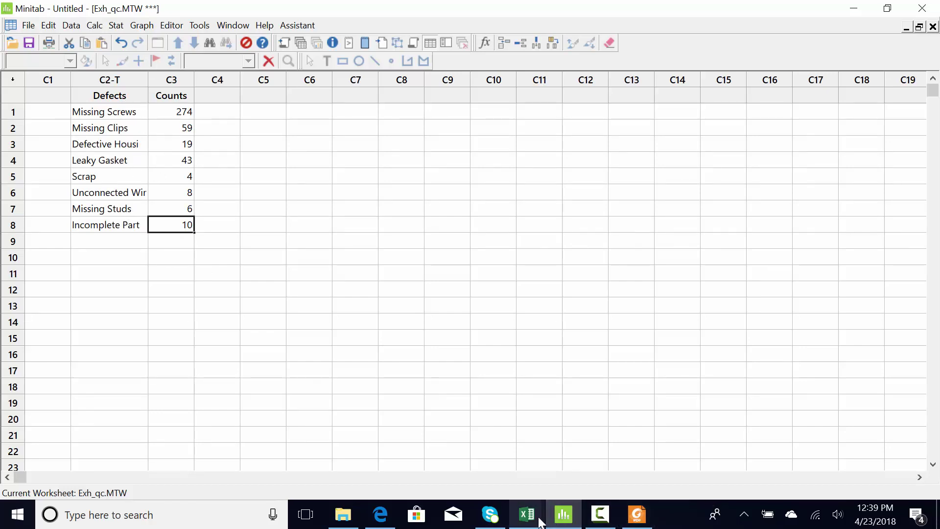
Enter 8 opportunities per unit and 5432 units processed in the sigma calculator, then return to Minitab.
{"action": "mouse_move", "coordinate": [540, 522]}
{"action": "left_click", "coordinate": [661, 456]}
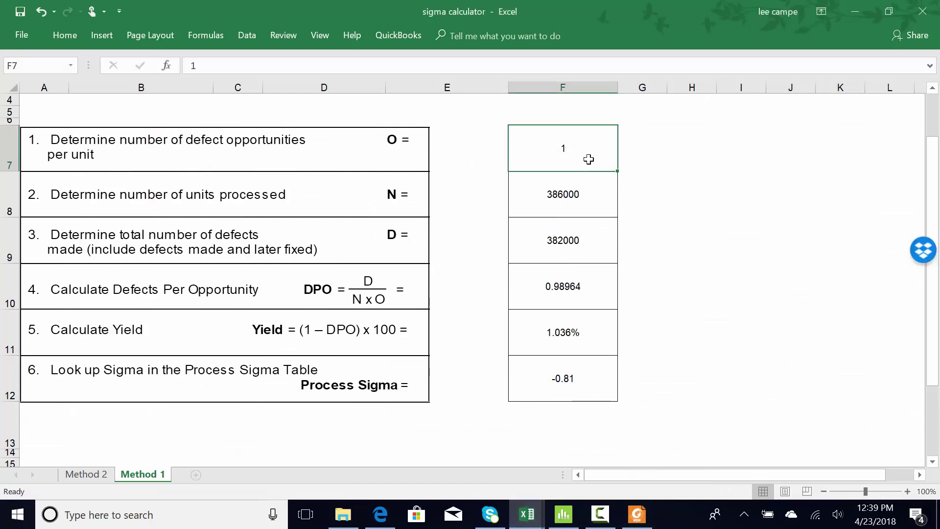
{"action": "type", "text": "8"}
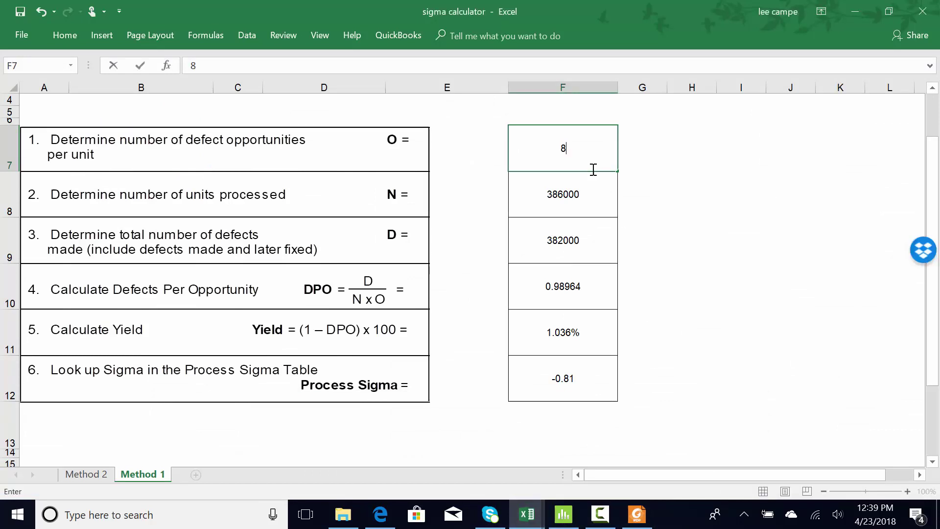
{"action": "left_click", "coordinate": [600, 210]}
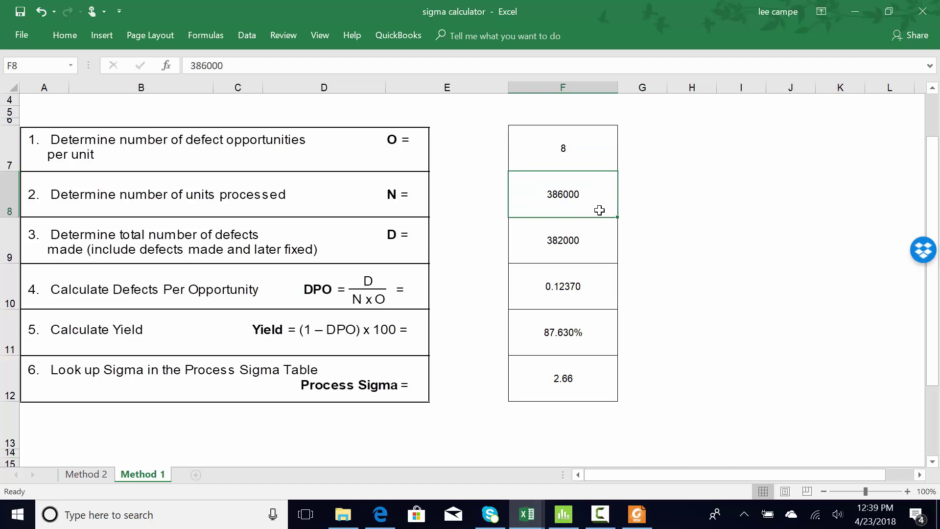
{"action": "type", "text": "5432"}
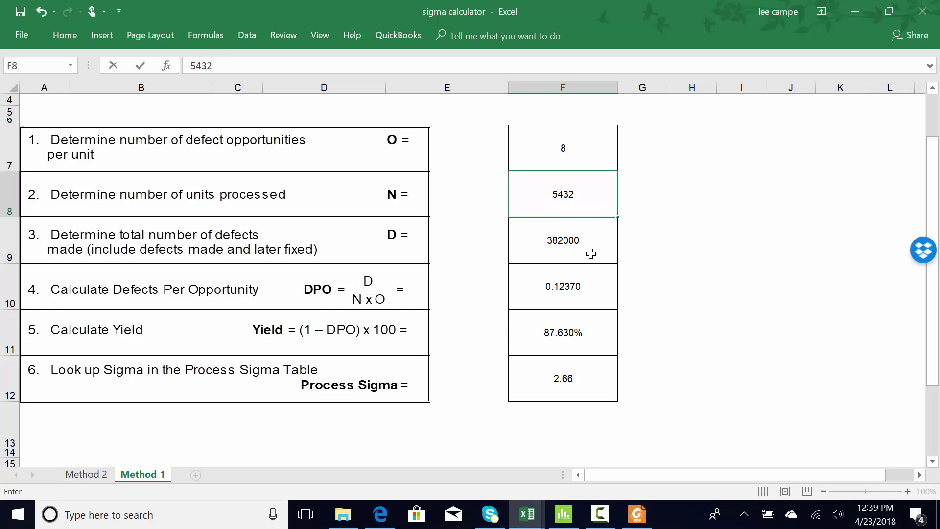
{"action": "key", "text": "Return"}
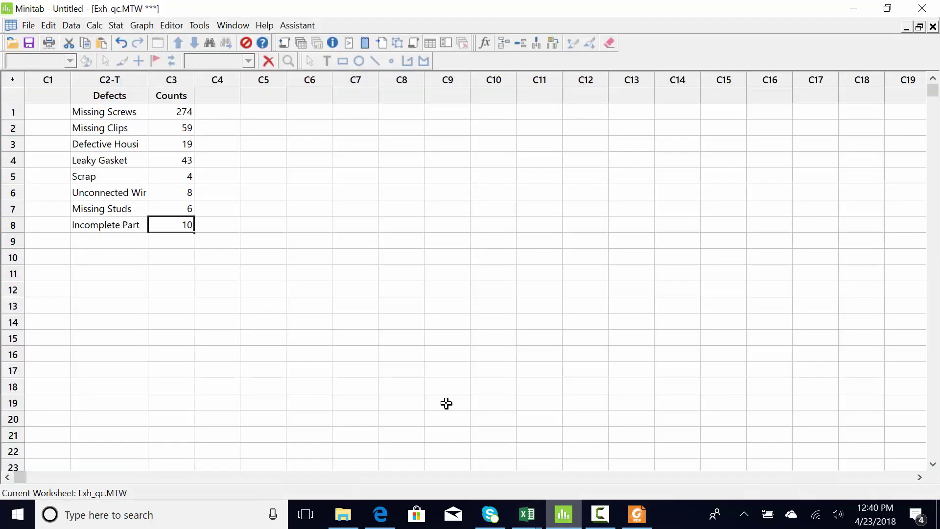
{"action": "left_click", "coordinate": [564, 515]}
{"action": "left_click", "coordinate": [184, 245]}
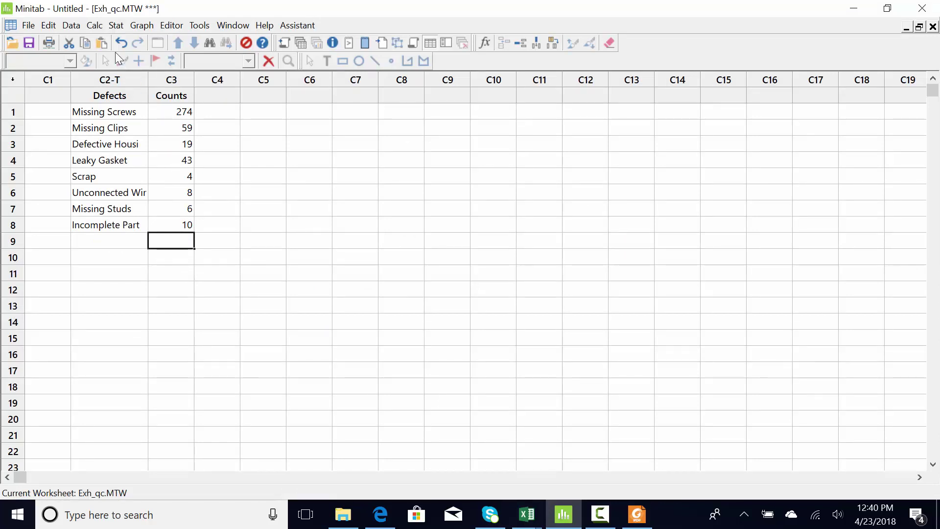
Compute the Sum of the Counts column with Column Statistics (423), then bring up the sigma calculator.
{"action": "left_click", "coordinate": [103, 31]}
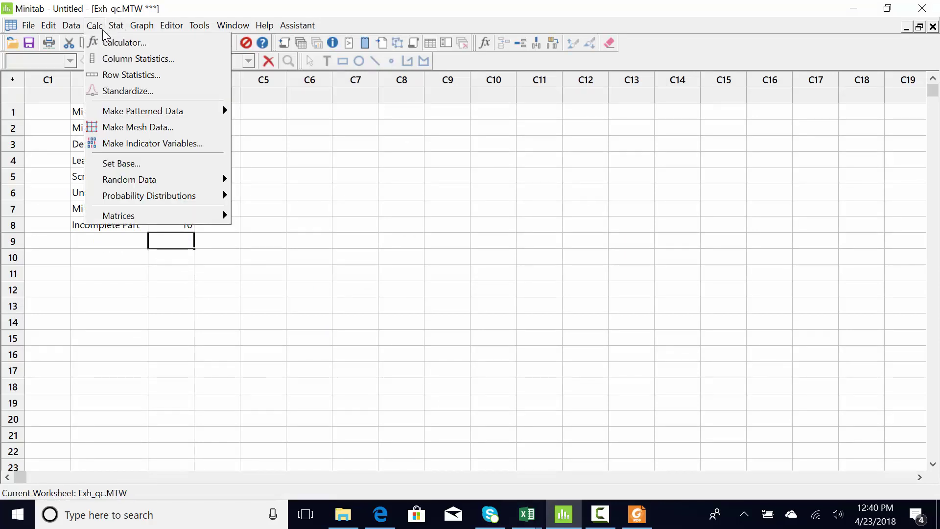
{"action": "left_click", "coordinate": [111, 59]}
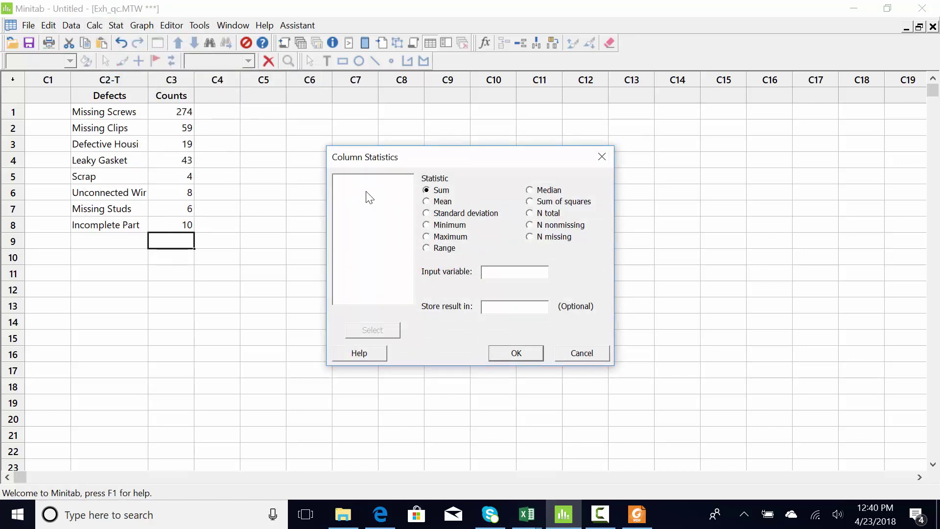
{"action": "left_click", "coordinate": [485, 272]}
{"action": "double_click", "coordinate": [354, 181]}
{"action": "left_click", "coordinate": [516, 347]}
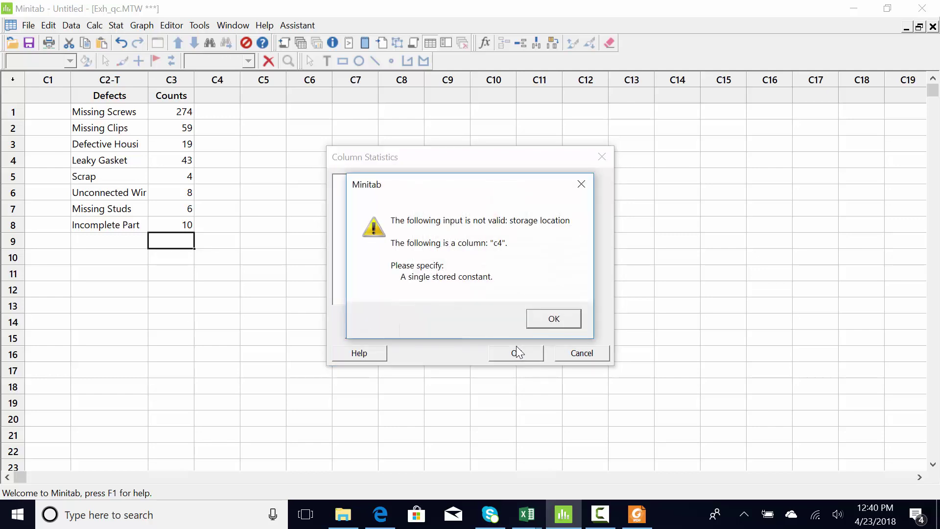
{"action": "left_click", "coordinate": [554, 318]}
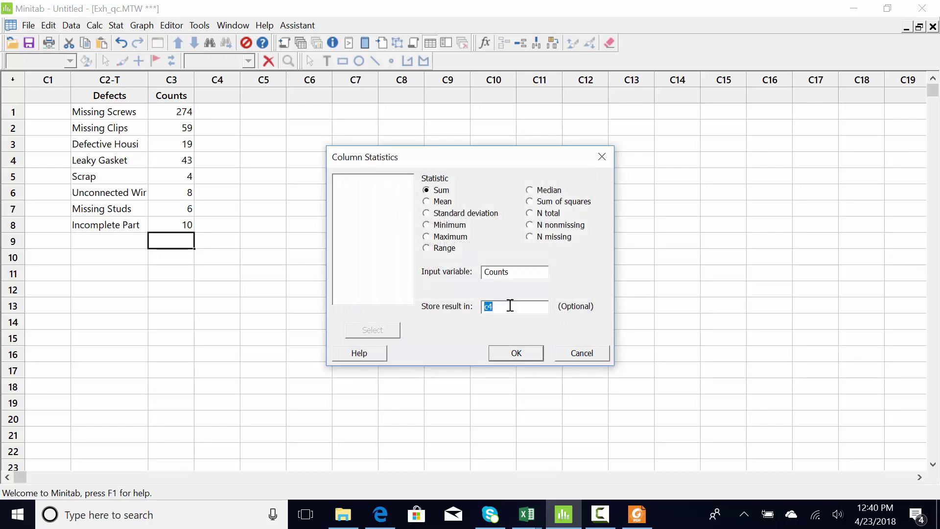
{"action": "left_click", "coordinate": [527, 355]}
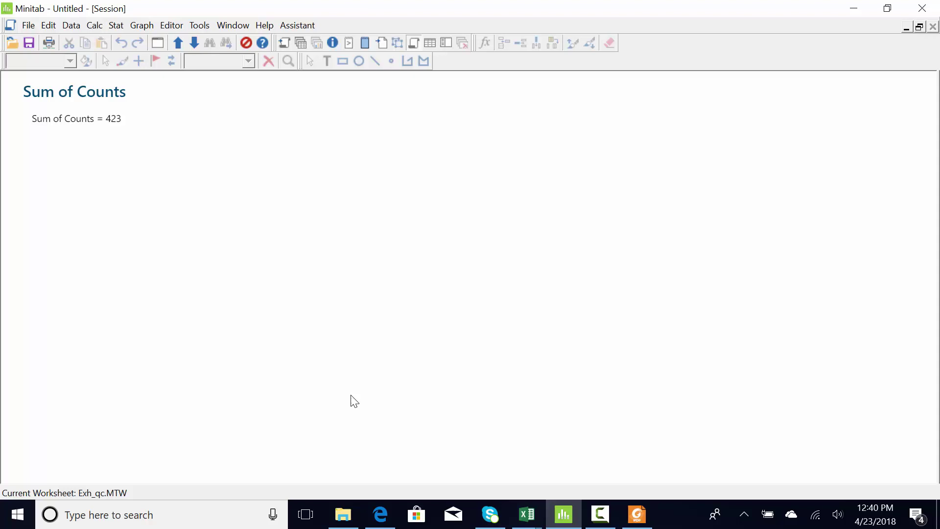
{"action": "mouse_move", "coordinate": [532, 523]}
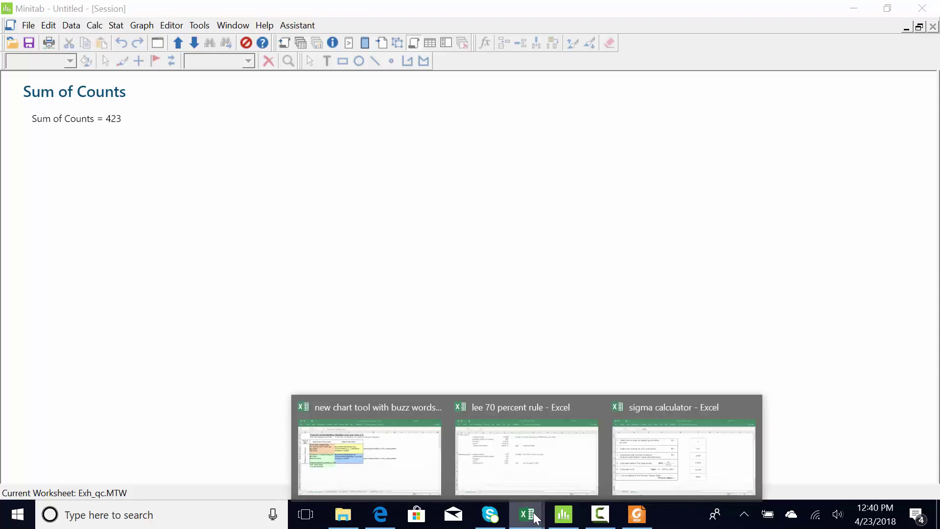
{"action": "left_click", "coordinate": [647, 481]}
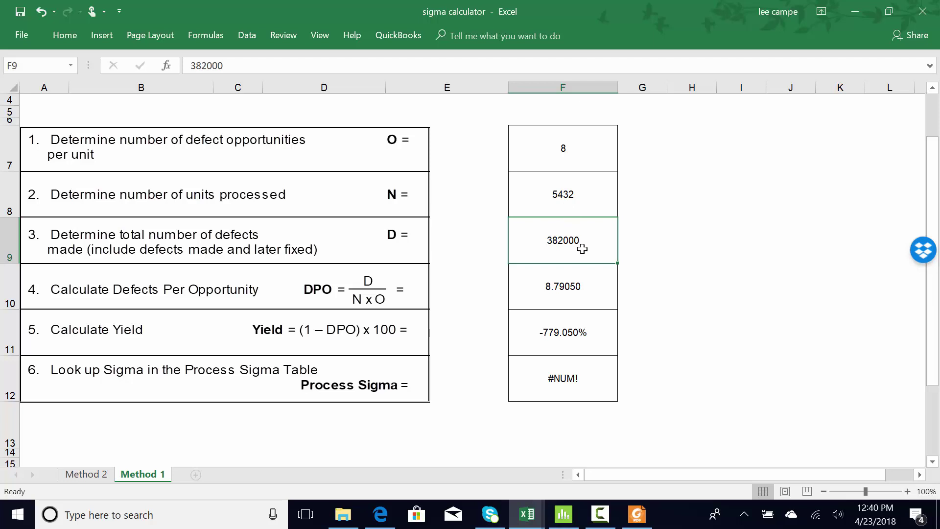
Enter 423 total defects and check the 99.027% yield and 3.84 process sigma formulas.
{"action": "type", "text": "423"}
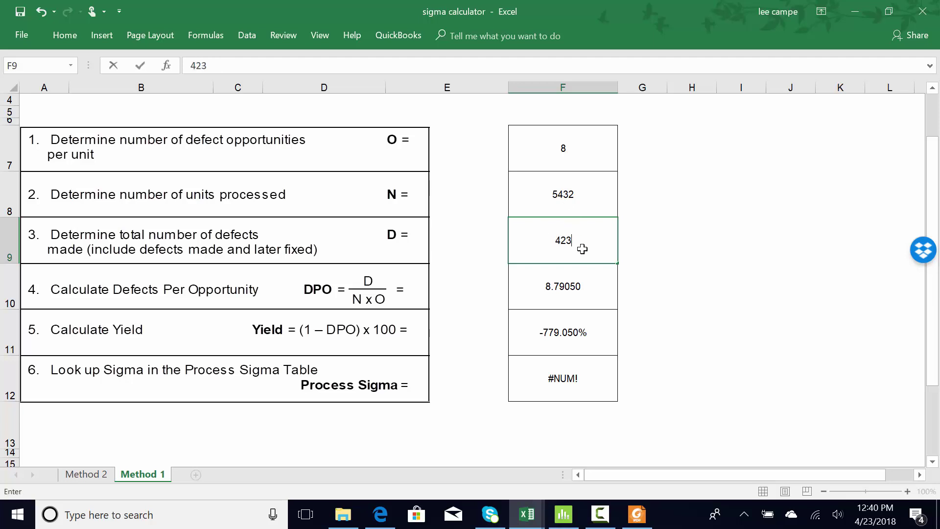
{"action": "key", "text": "Return"}
{"action": "left_click", "coordinate": [593, 387]}
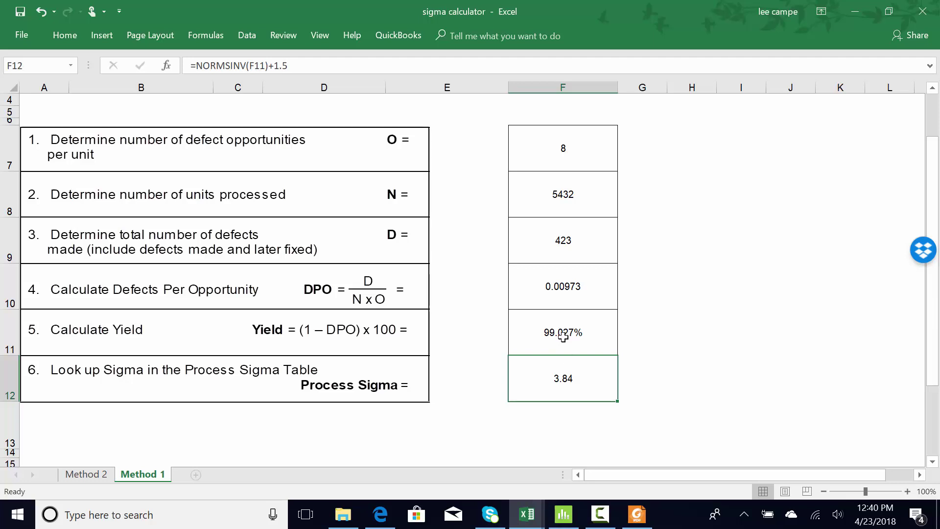
{"action": "left_click", "coordinate": [563, 336]}
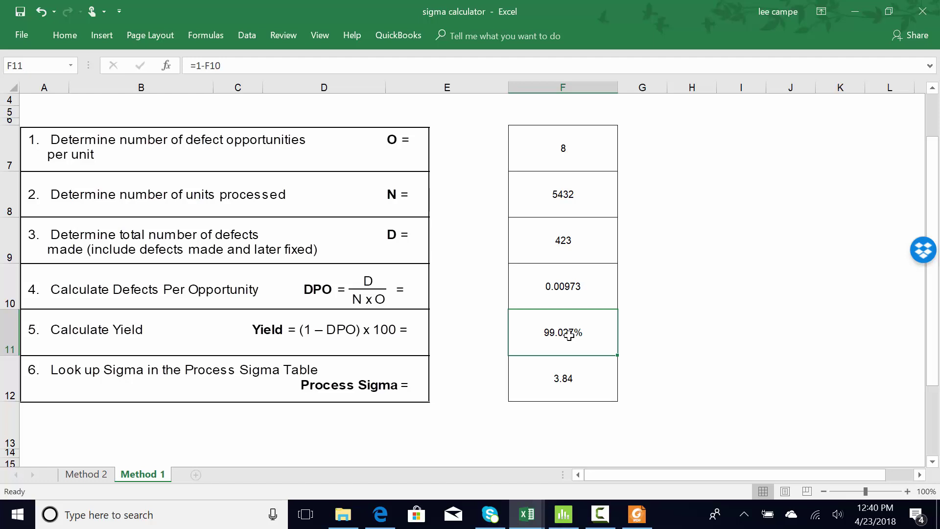
{"action": "scroll", "coordinate": [573, 333], "scroll_direction": "up", "scroll_amount": 1}
{"action": "scroll", "coordinate": [574, 334], "scroll_direction": "down", "scroll_amount": 1}
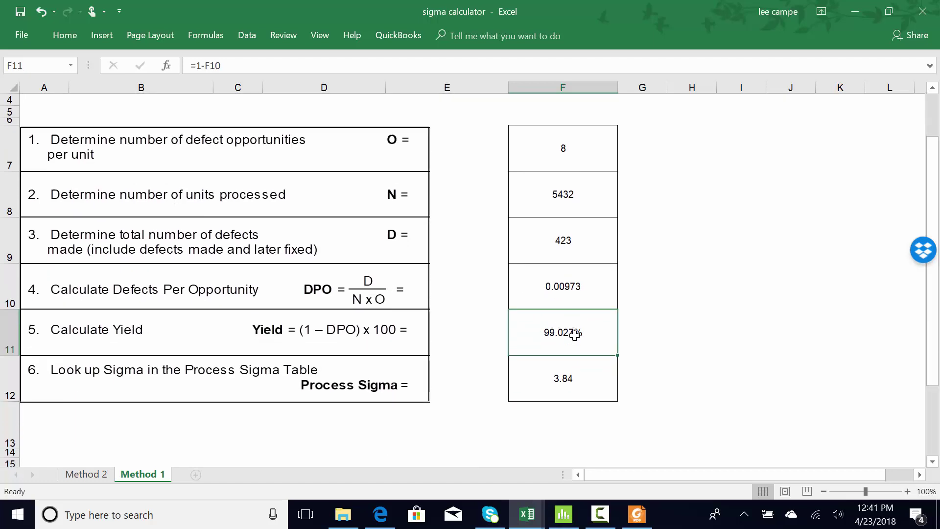
{"action": "scroll", "coordinate": [573, 333], "scroll_direction": "up", "scroll_amount": 1}
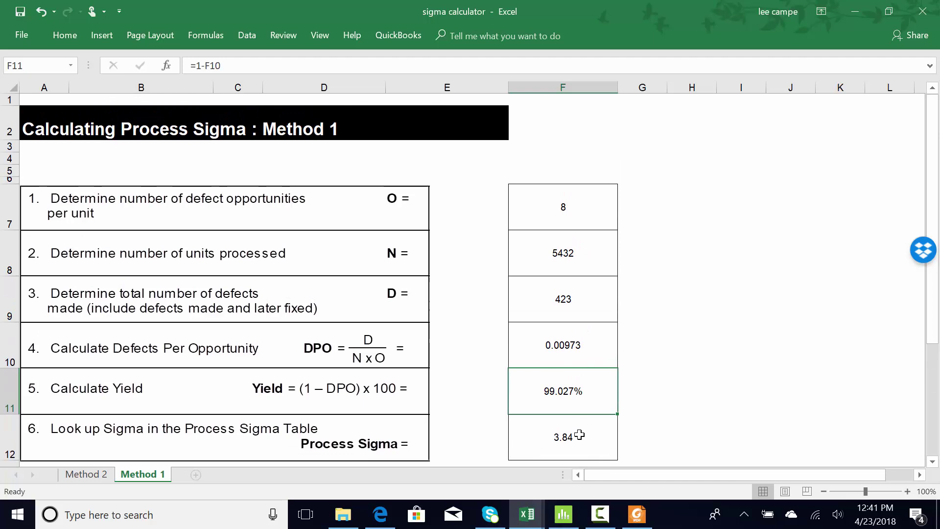
{"action": "left_click", "coordinate": [580, 435]}
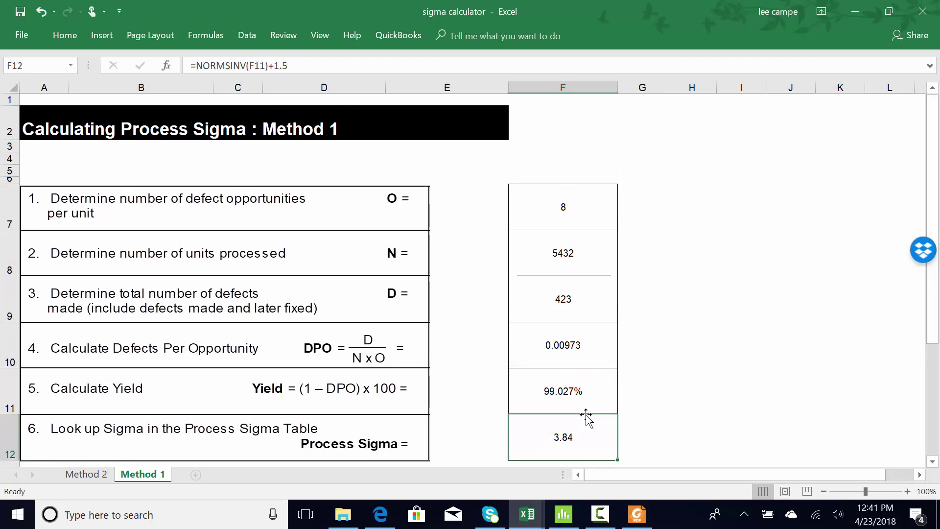
{"action": "left_click", "coordinate": [564, 514]}
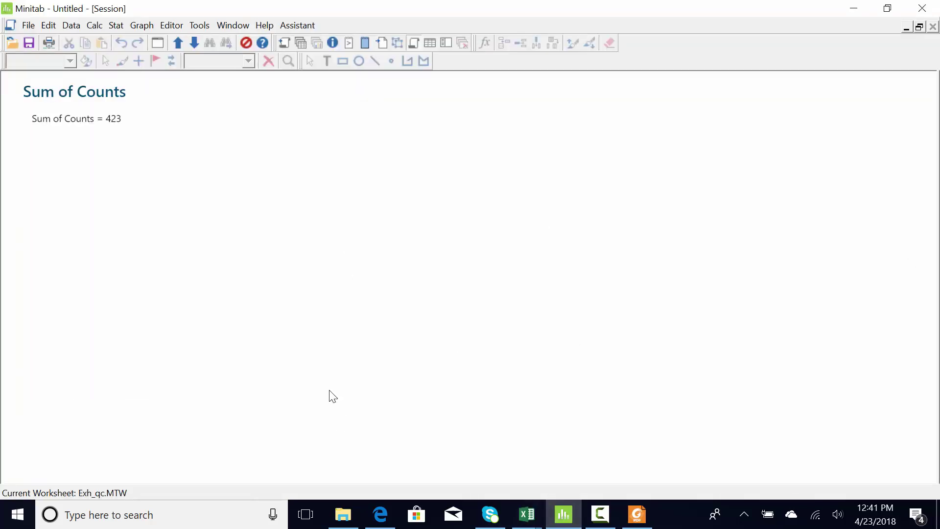
Confirm Sum of Counts is 423 in the session output, then bring the chart-tool workbook forward.
{"action": "key", "text": "ctrl+alt+d"}
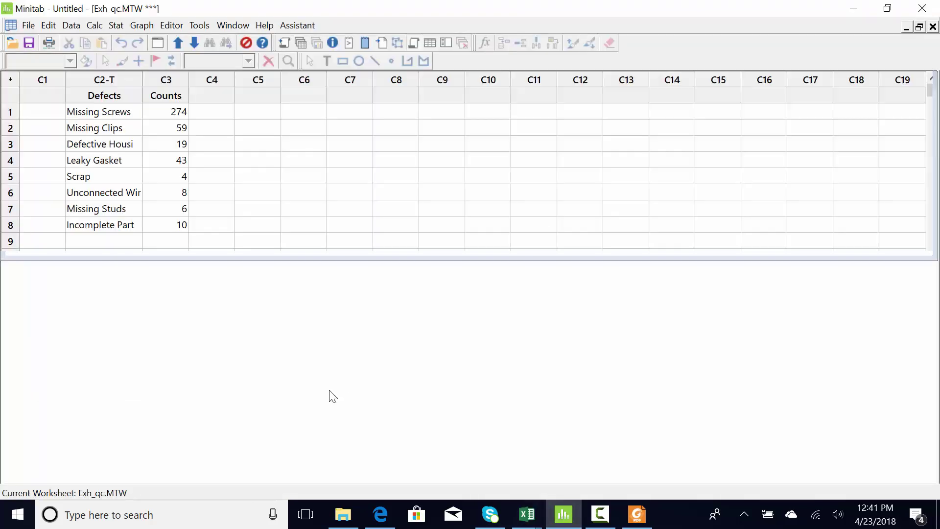
{"action": "left_click", "coordinate": [297, 43]}
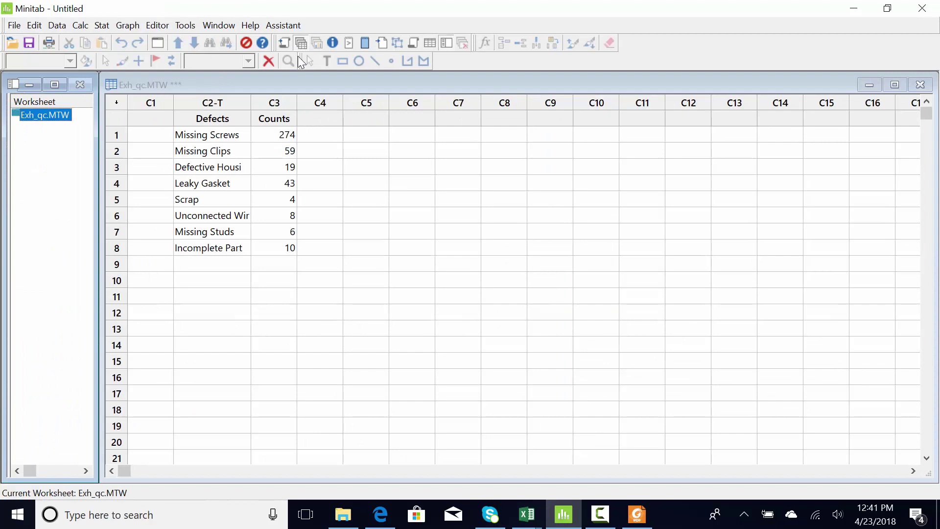
{"action": "left_click", "coordinate": [285, 44]}
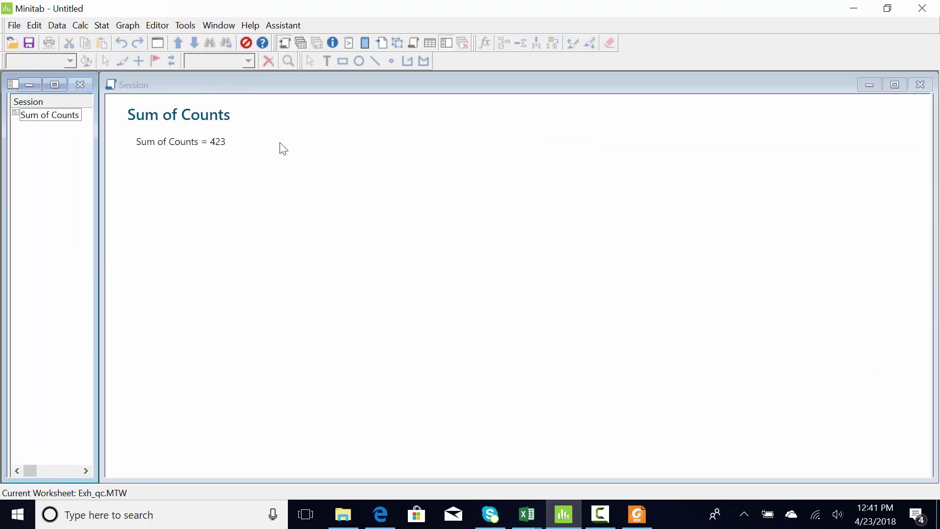
{"action": "left_click", "coordinate": [299, 44]}
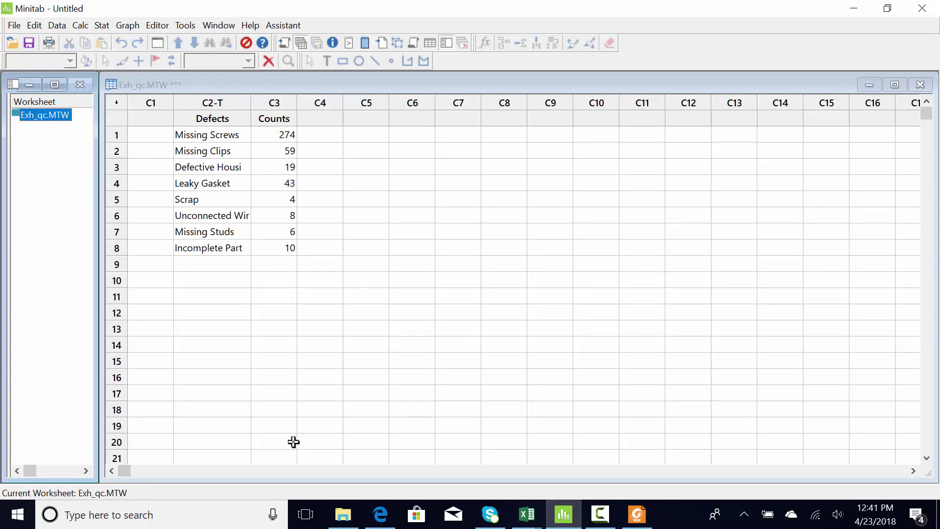
{"action": "left_click", "coordinate": [527, 514]}
{"action": "left_click", "coordinate": [388, 461]}
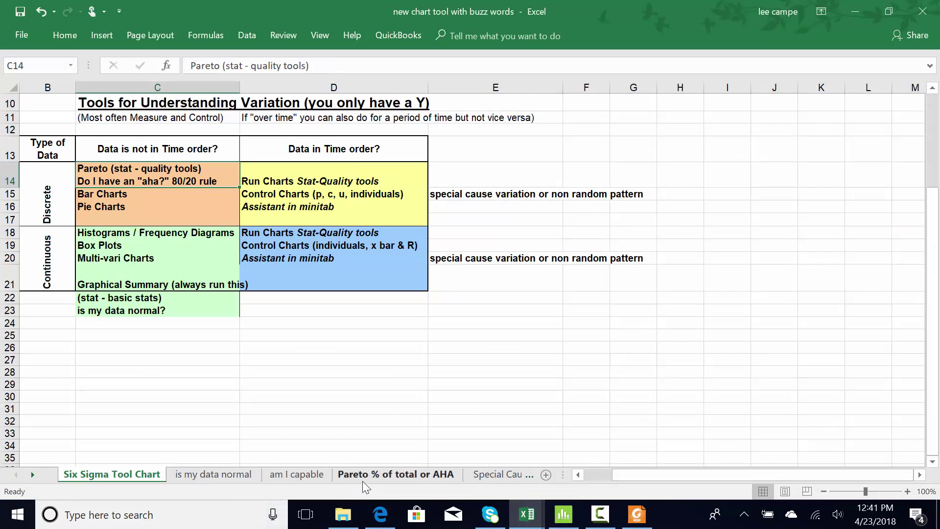
View the 'Pareto % of total or AHA' sheet, then go back to the Minitab worksheet.
{"action": "left_click", "coordinate": [400, 478]}
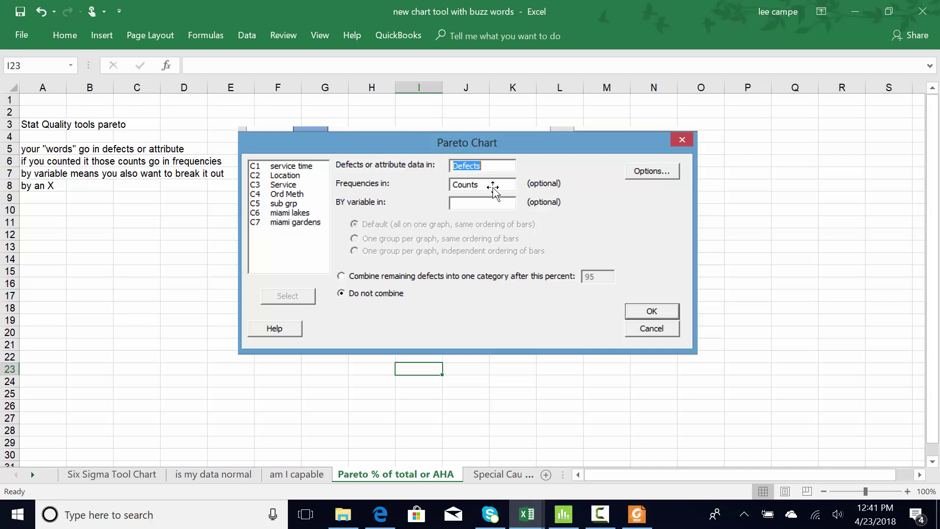
{"action": "left_click", "coordinate": [563, 514]}
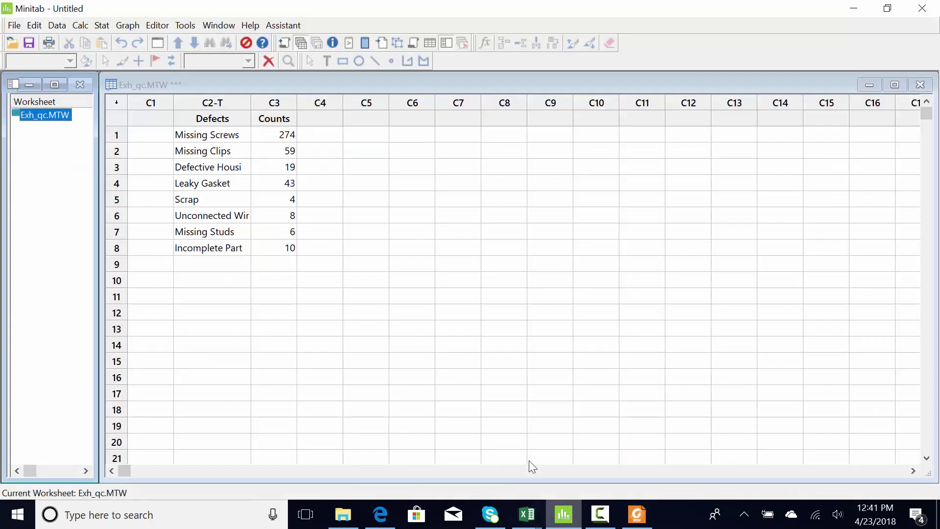
Create a Pareto chart with Defects as categories and Counts as frequencies, combining no defects.
{"action": "left_click", "coordinate": [104, 25]}
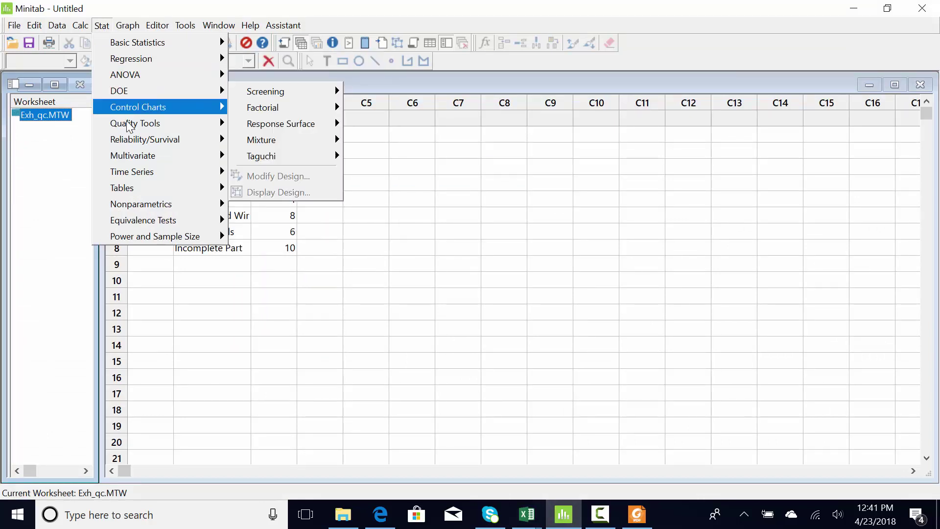
{"action": "mouse_move", "coordinate": [130, 125]}
{"action": "left_click", "coordinate": [304, 140]}
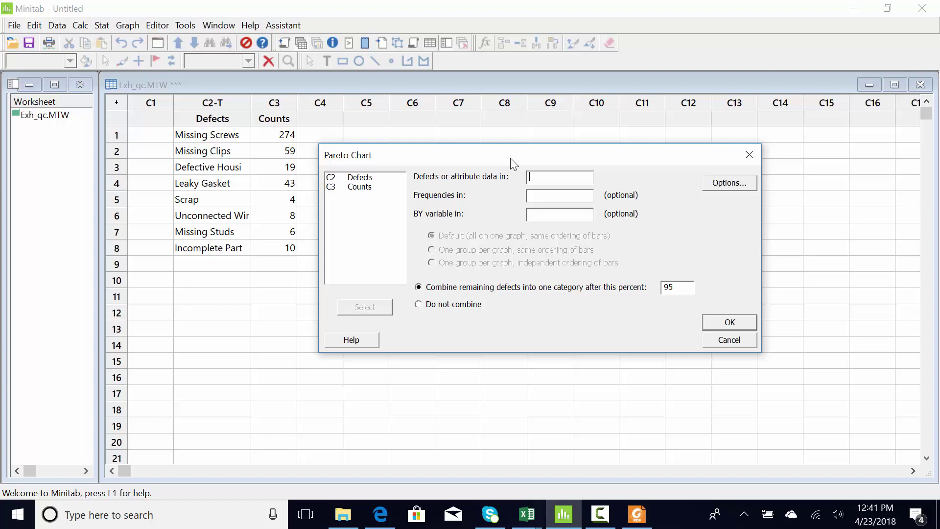
{"action": "double_click", "coordinate": [378, 178]}
{"action": "double_click", "coordinate": [368, 179]}
{"action": "left_click", "coordinate": [440, 304]}
{"action": "left_click", "coordinate": [714, 321]}
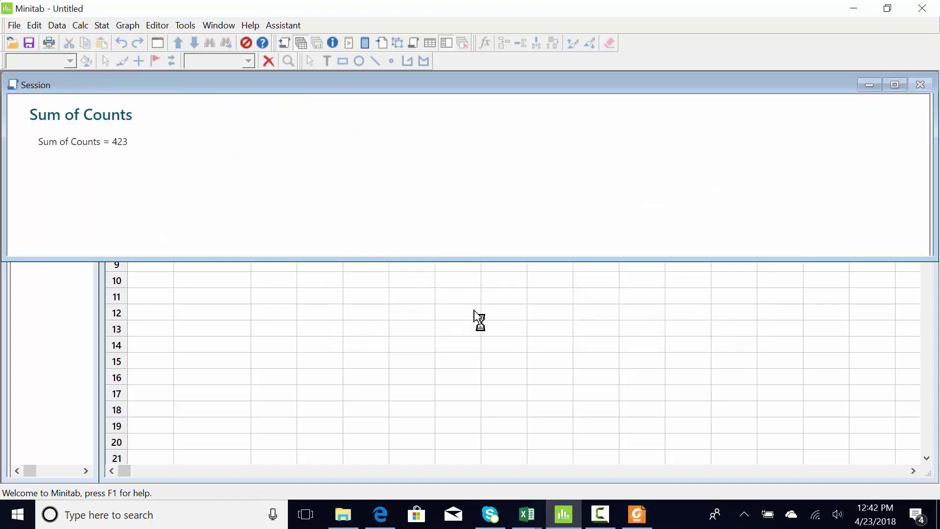
Maximize the Pareto chart and read the bars: Missing Screws 274 (64.8%), three categories 88.9% cumulative.
{"action": "left_click", "coordinate": [392, 85]}
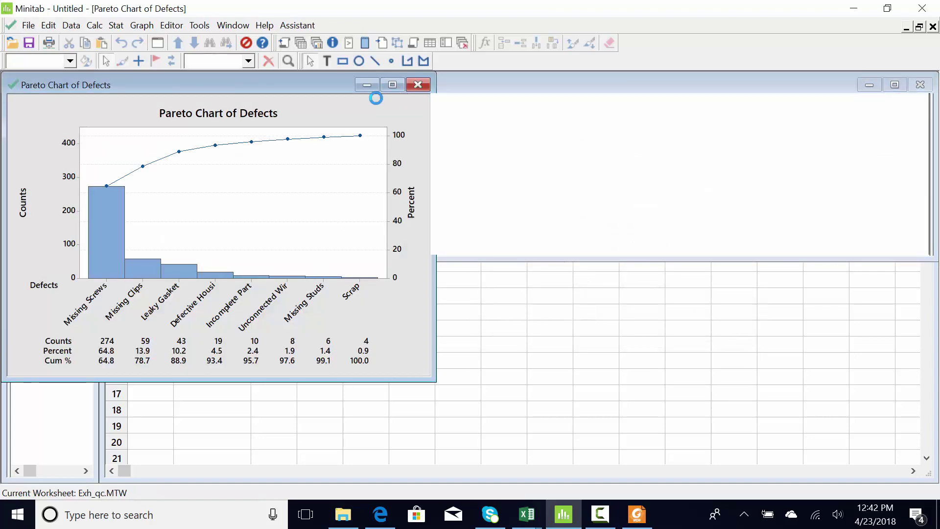
{"action": "mouse_move", "coordinate": [134, 320]}
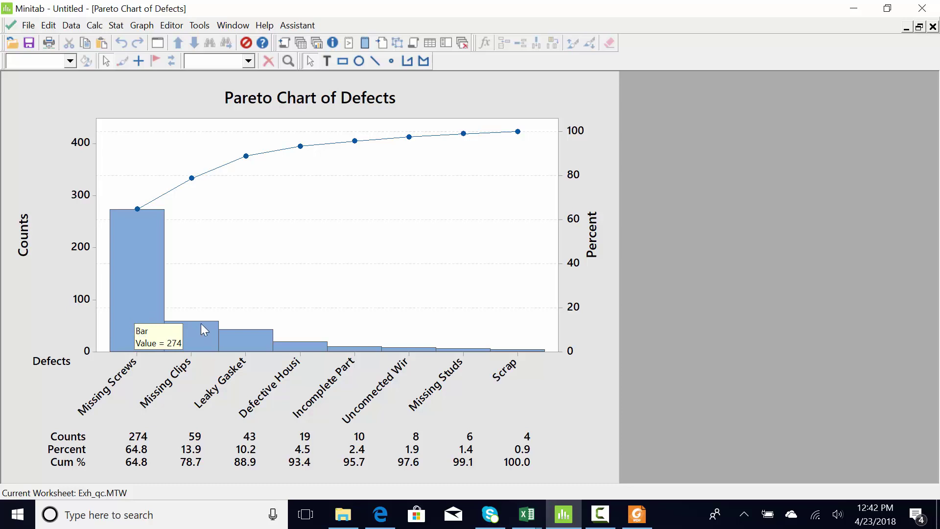
{"action": "mouse_move", "coordinate": [204, 321]}
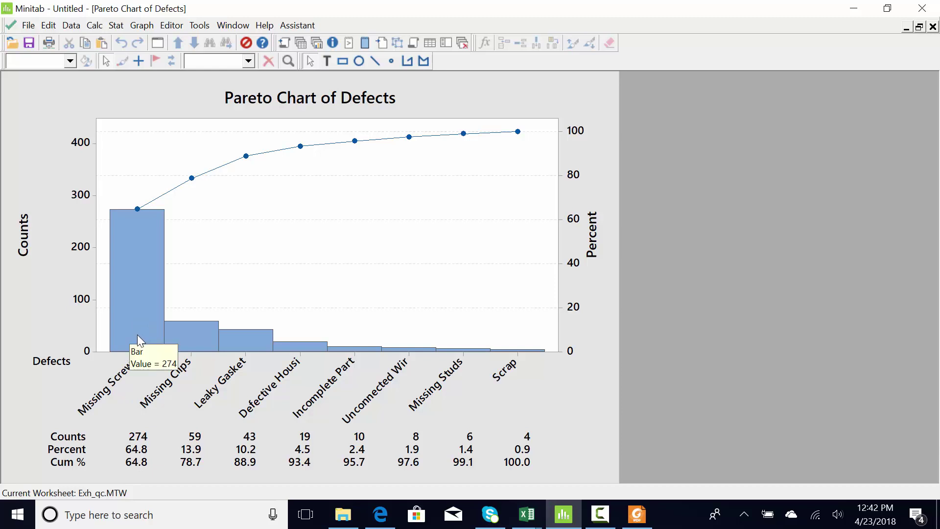
{"action": "mouse_move", "coordinate": [189, 348]}
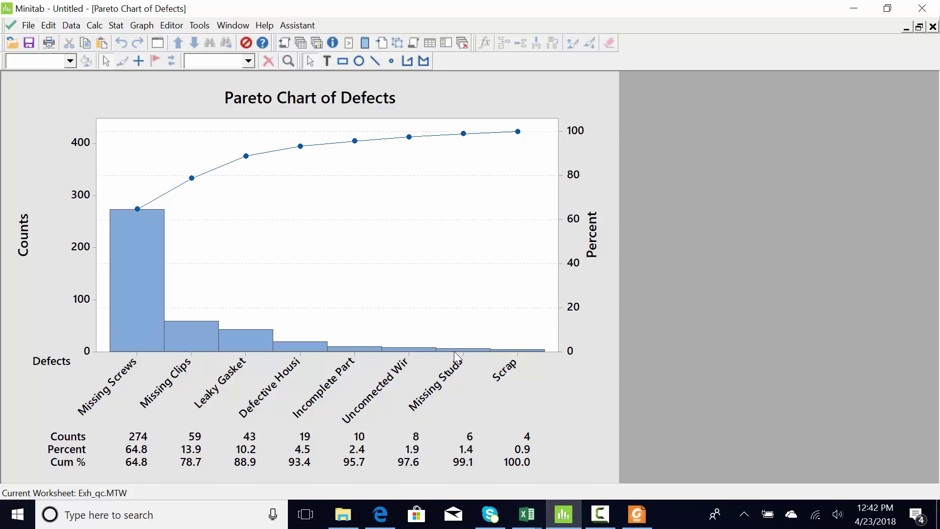
{"action": "mouse_move", "coordinate": [454, 351]}
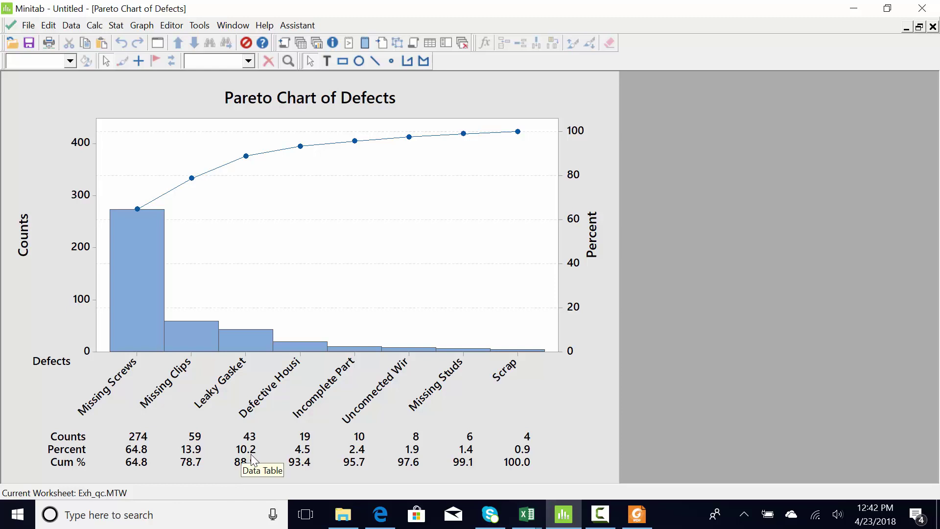
Launch Windows Calculator by searching 'calc' from the taskbar.
{"action": "left_click", "coordinate": [224, 521]}
{"action": "type", "text": "calc"}
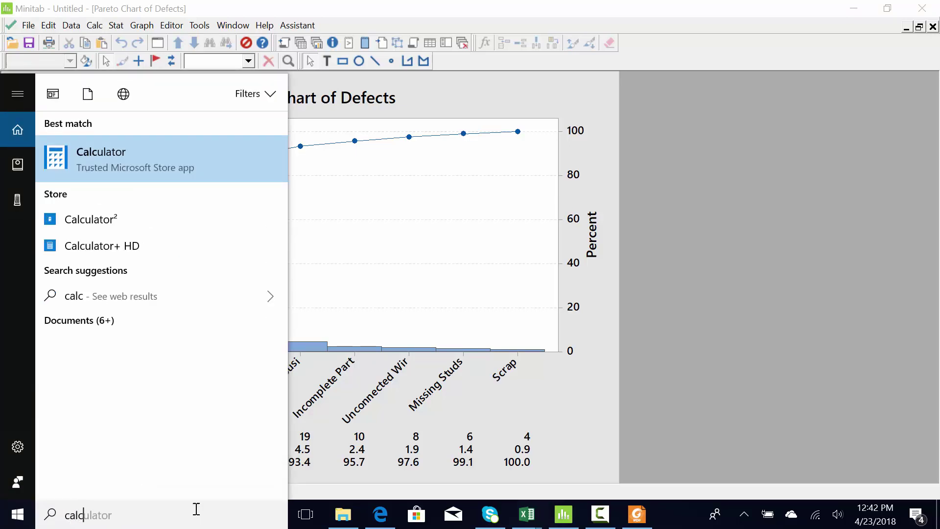
{"action": "left_click", "coordinate": [84, 165]}
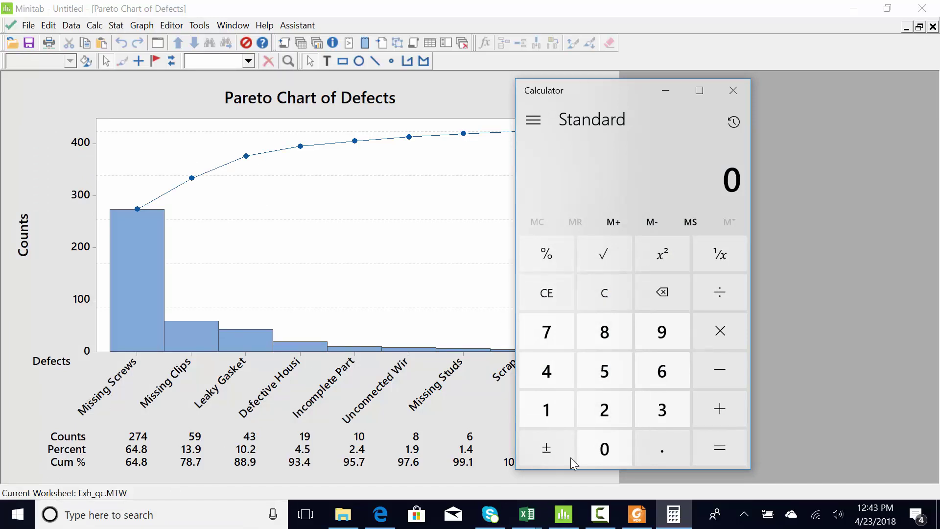
Add the defect counts 274 + 59 + 6 to get a total of 339.
{"action": "left_click", "coordinate": [604, 409]}
{"action": "left_click", "coordinate": [546, 332]}
{"action": "left_click", "coordinate": [557, 372]}
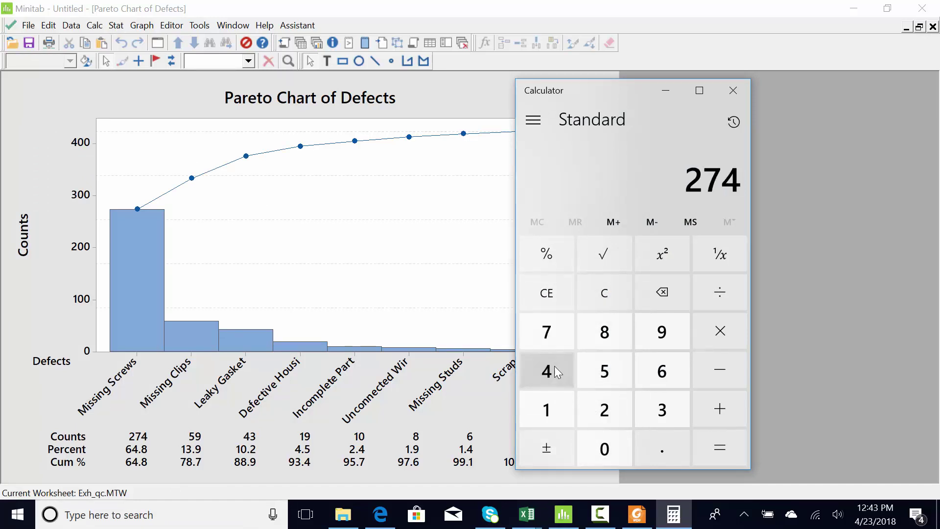
{"action": "left_click", "coordinate": [733, 405]}
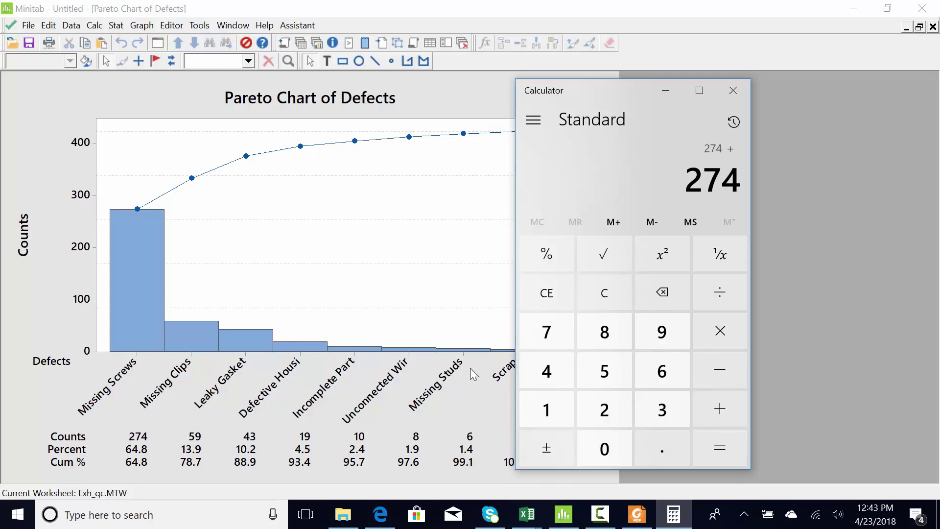
{"action": "left_click", "coordinate": [624, 366]}
{"action": "left_click", "coordinate": [651, 337]}
{"action": "left_click", "coordinate": [730, 414]}
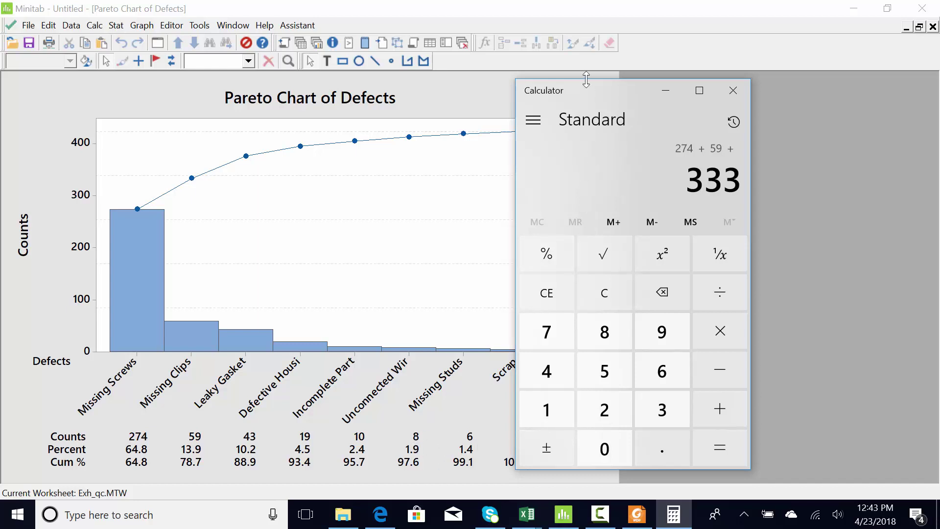
{"action": "left_click_drag", "start_coordinate": [597, 92], "coordinate": [633, 99]}
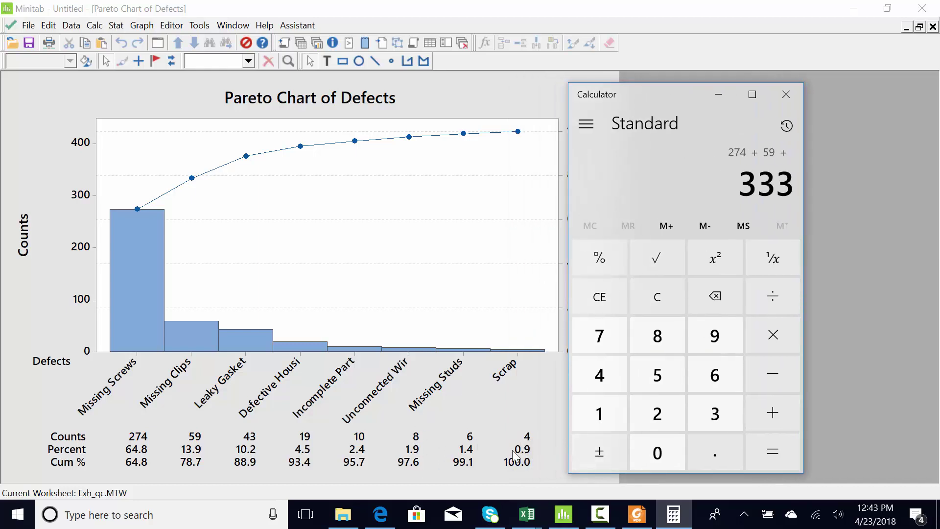
{"action": "left_click", "coordinate": [724, 377]}
{"action": "left_click", "coordinate": [782, 454]}
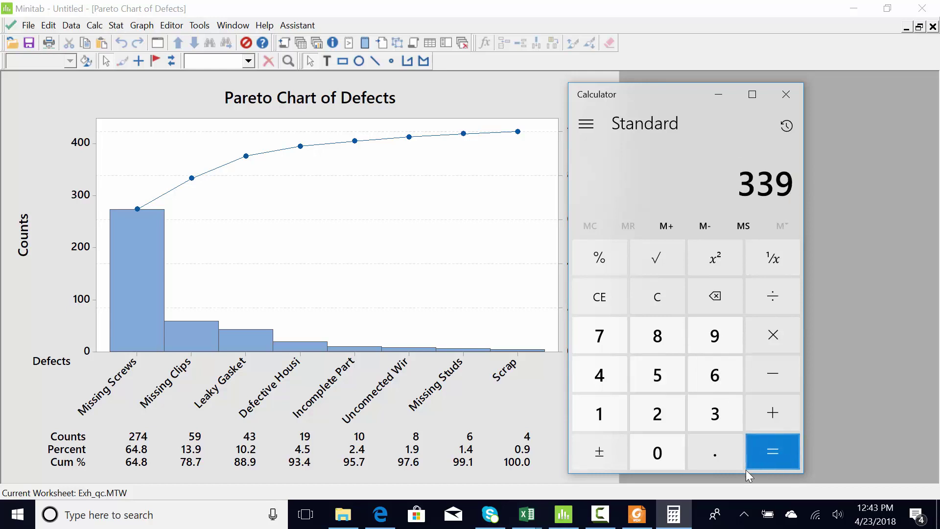
{"action": "left_click", "coordinate": [538, 523]}
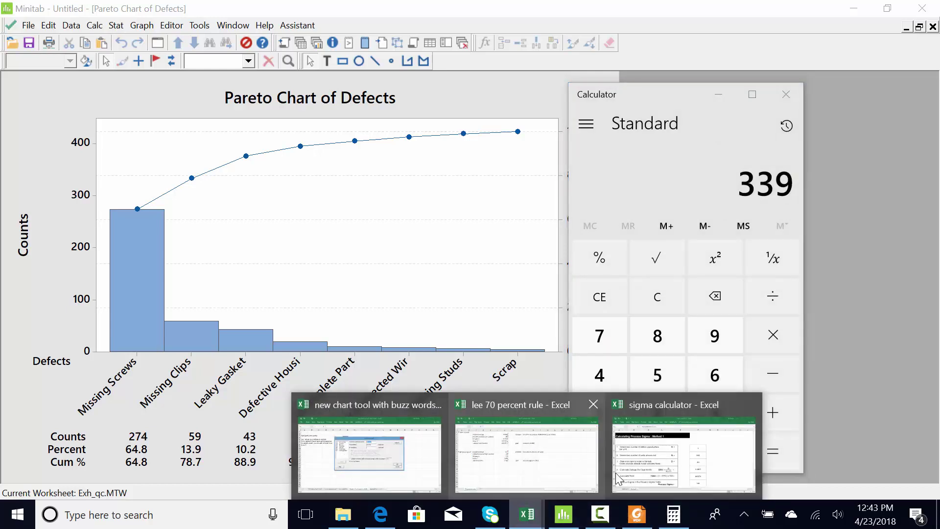
{"action": "left_click", "coordinate": [671, 421]}
In the sigma calculator, enter 3 opportunities and 339 total defects, giving process sigma 3.54.
{"action": "left_click", "coordinate": [591, 214]}
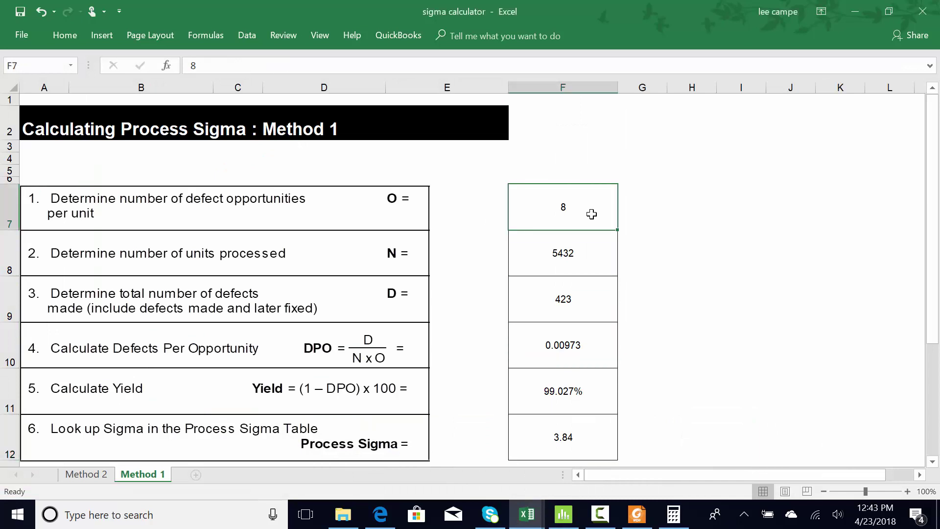
{"action": "type", "text": "3"}
{"action": "left_click", "coordinate": [581, 295]}
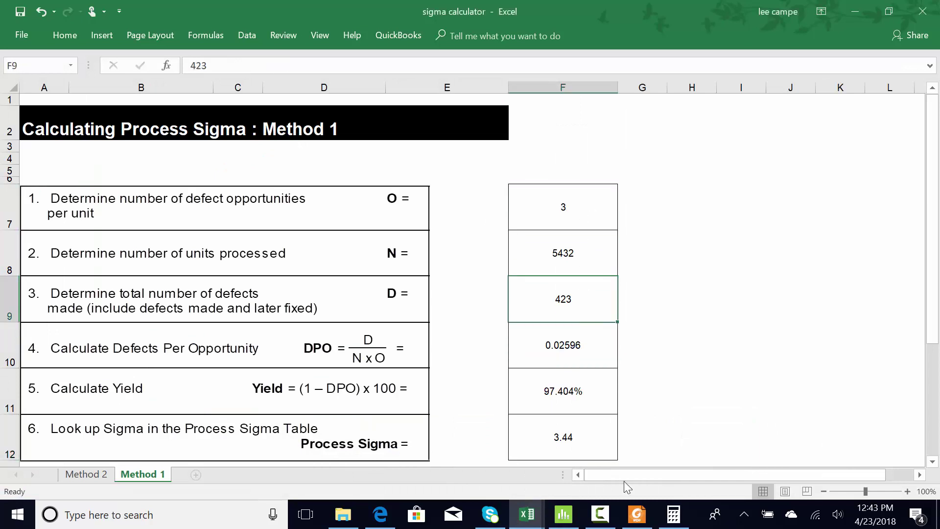
{"action": "left_click", "coordinate": [674, 514]}
{"action": "left_click", "coordinate": [674, 514]}
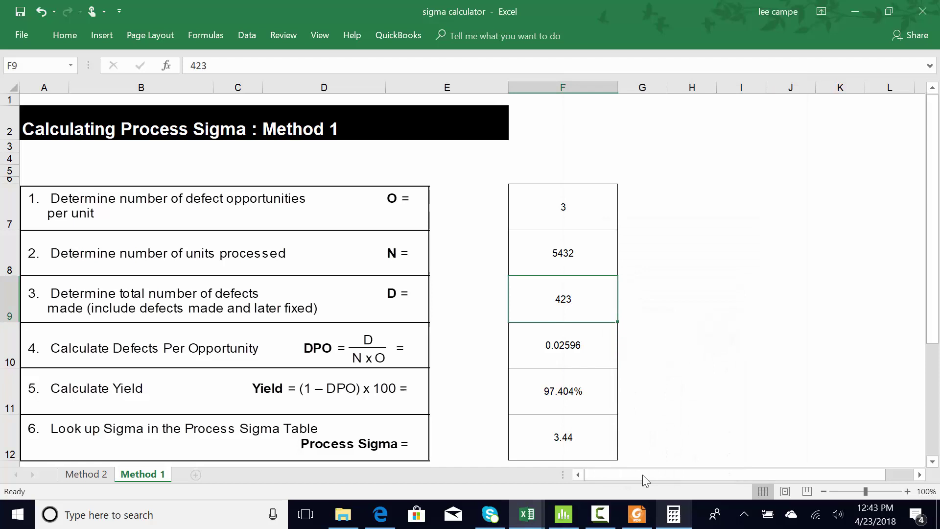
{"action": "type", "text": "339"}
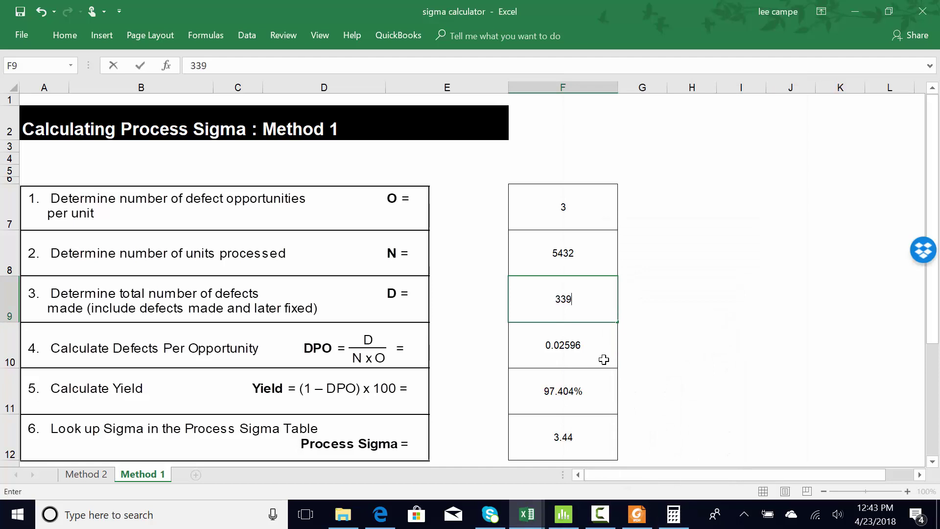
{"action": "key", "text": "Return"}
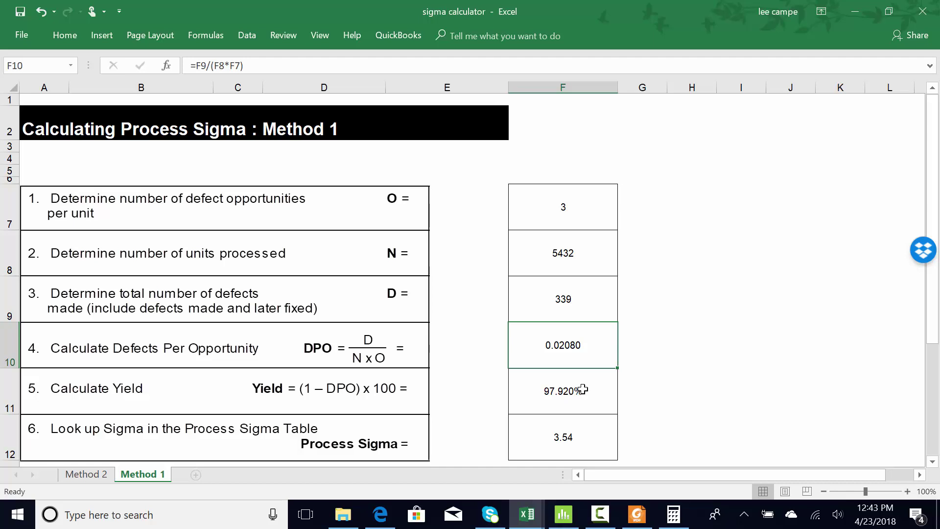
Review the formulas behind the process sigma, yield and defects-per-opportunity results.
{"action": "left_click", "coordinate": [573, 437]}
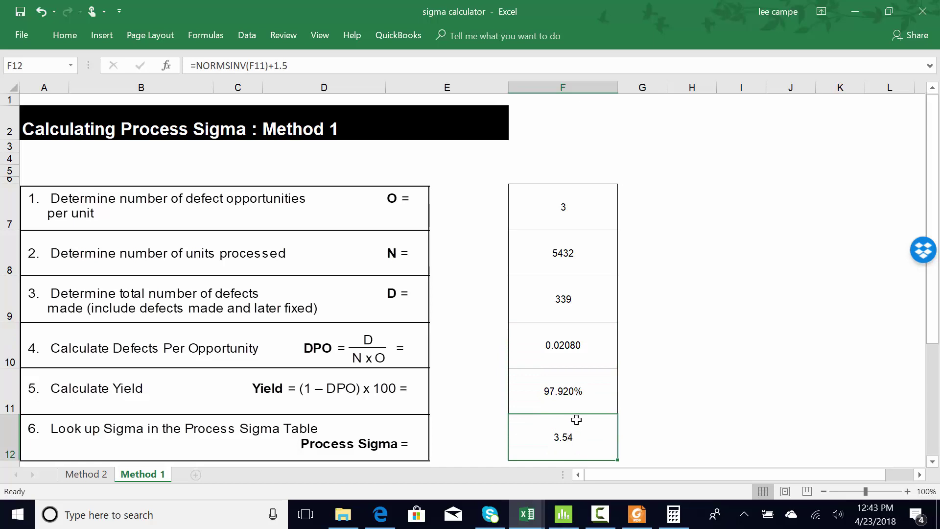
{"action": "left_click", "coordinate": [574, 399]}
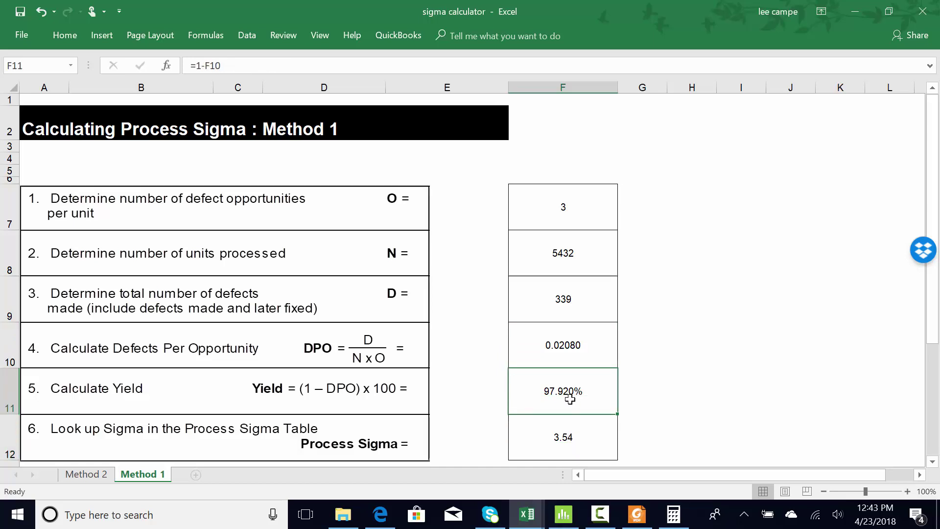
{"action": "left_click", "coordinate": [569, 357]}
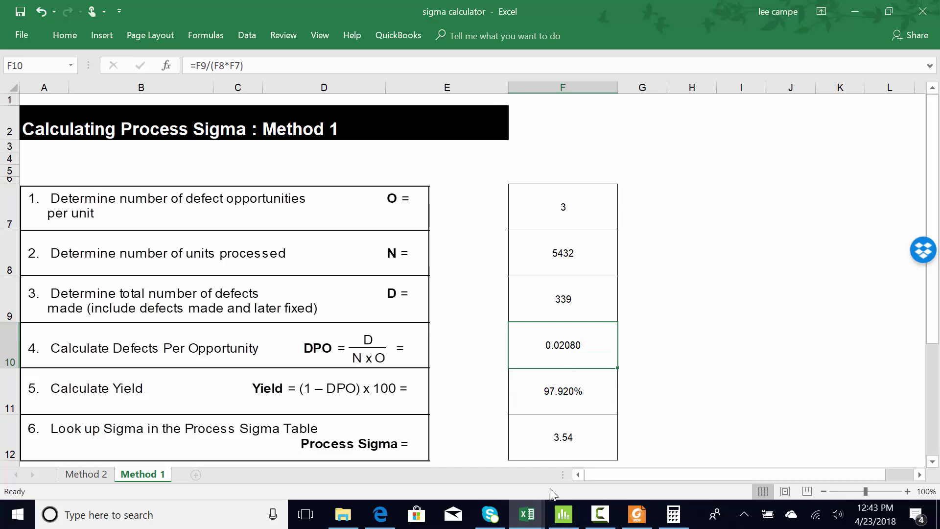
{"action": "left_click", "coordinate": [536, 517]}
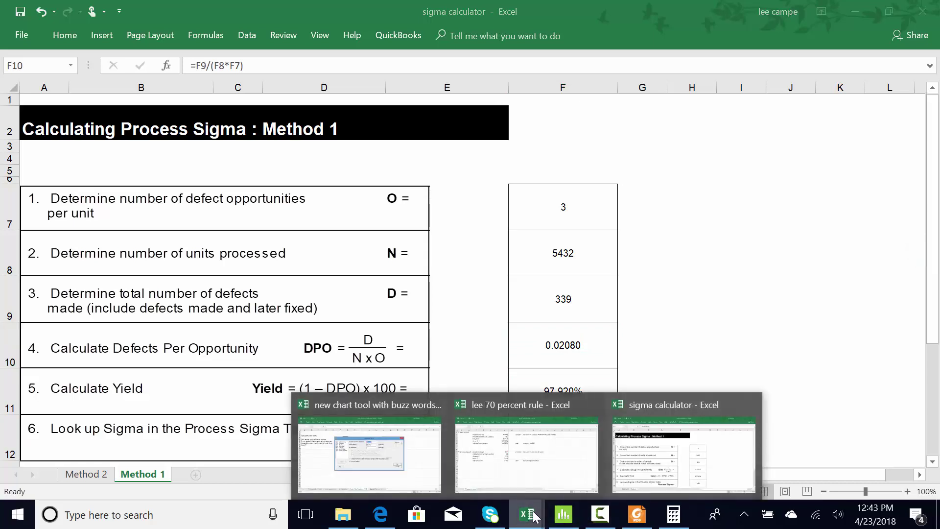
{"action": "left_click", "coordinate": [536, 484]}
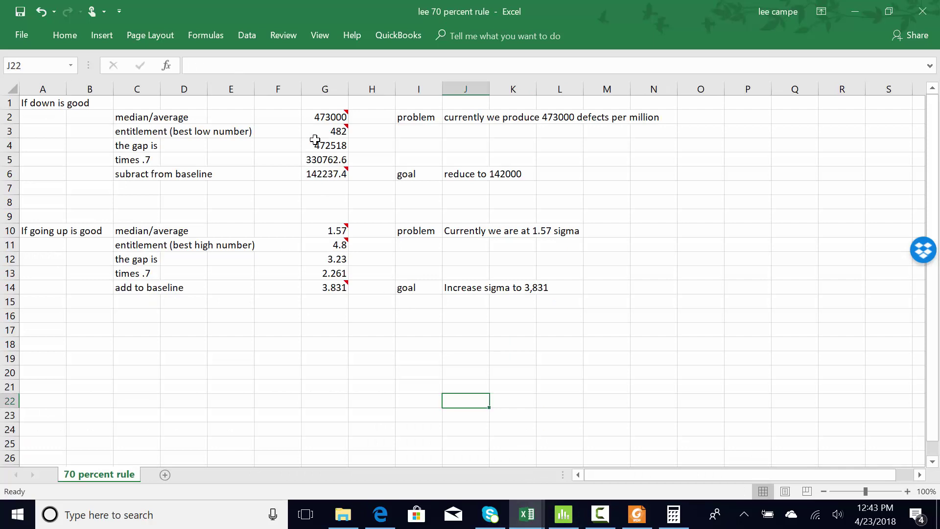
Replace the 1.57 baseline in G10 with 3.54, giving gap 1.26 and sigma goal 4.422.
{"action": "mouse_move", "coordinate": [314, 117]}
{"action": "left_click", "coordinate": [326, 231]}
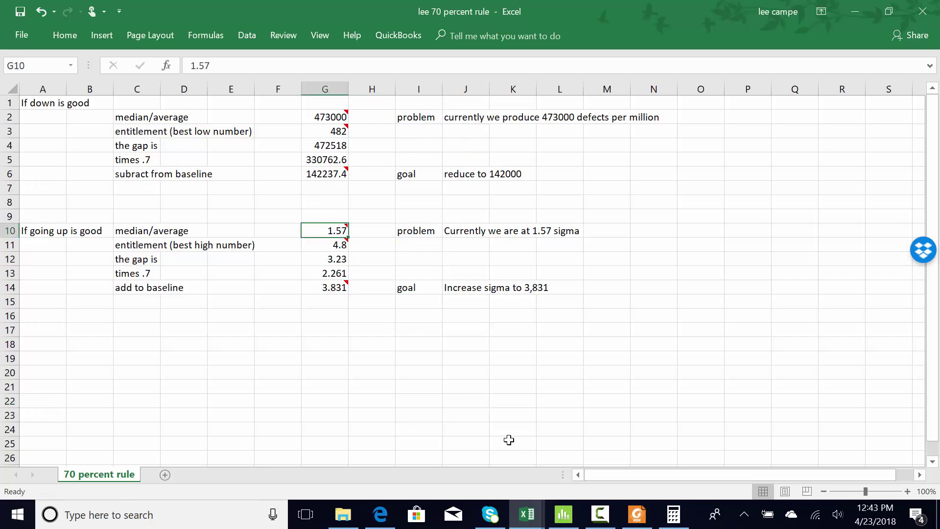
{"action": "mouse_move", "coordinate": [536, 520]}
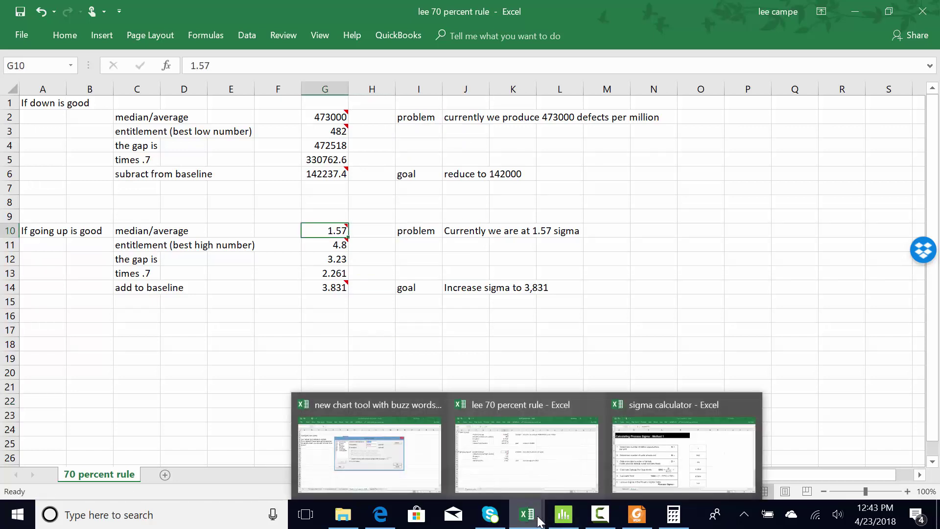
{"action": "left_click", "coordinate": [653, 477]}
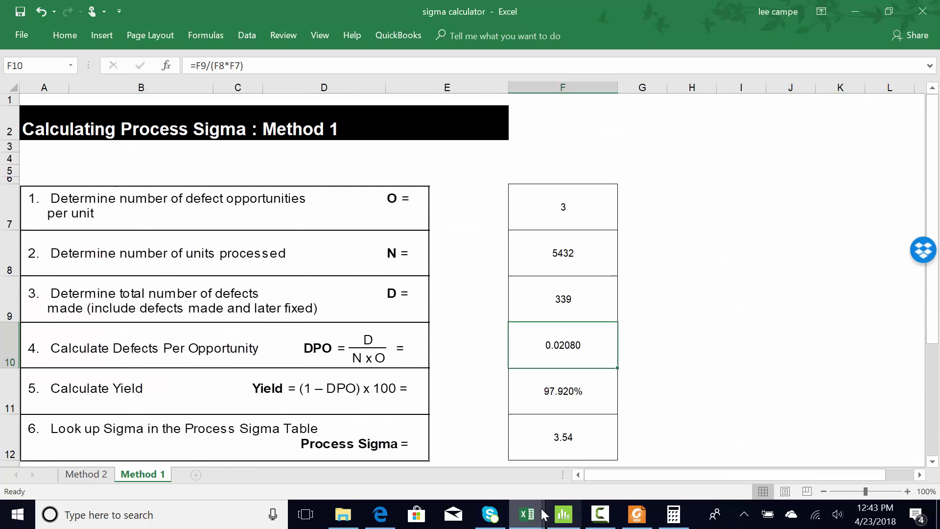
{"action": "mouse_move", "coordinate": [535, 514]}
{"action": "left_click", "coordinate": [490, 460]}
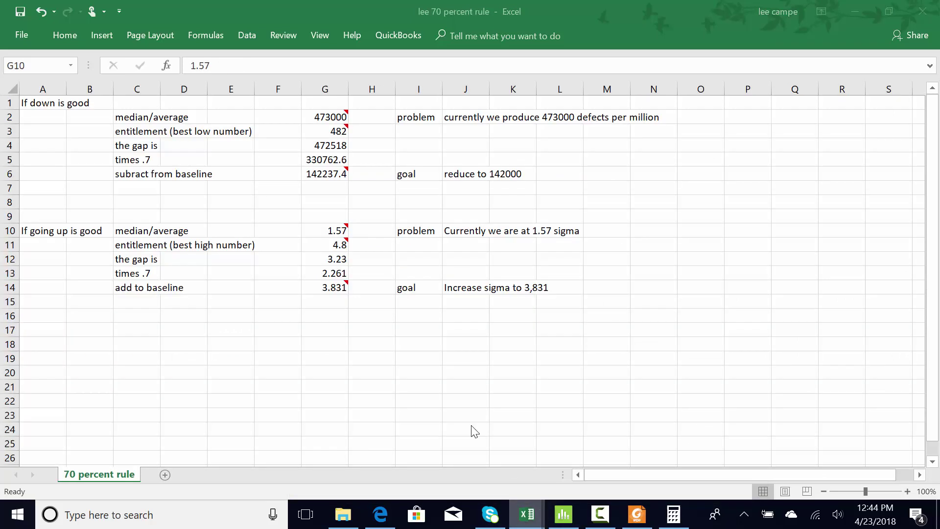
{"action": "mouse_move", "coordinate": [330, 230]}
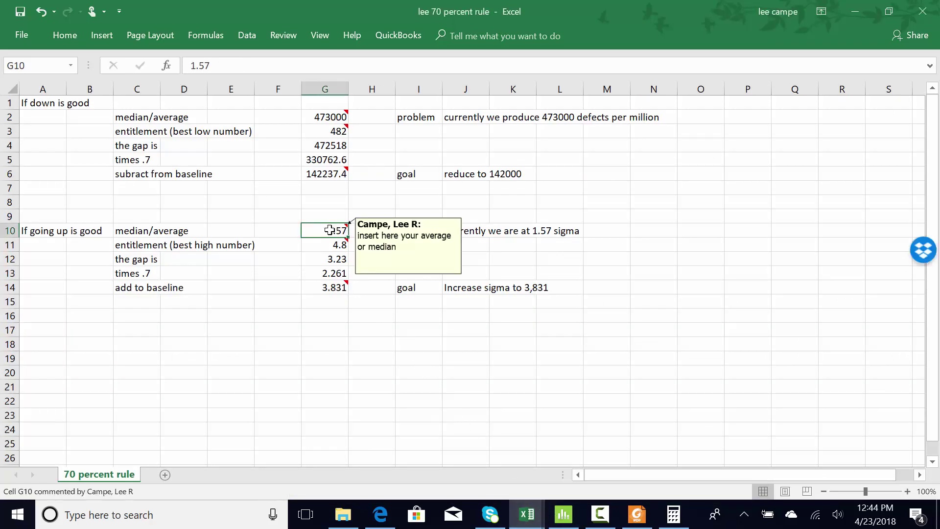
{"action": "type", "text": "3.54"}
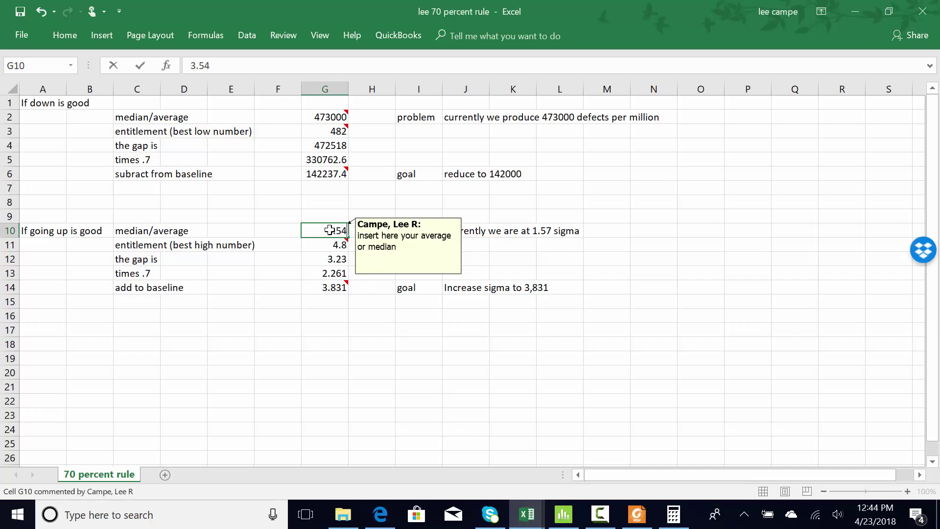
{"action": "key", "text": "Return"}
{"action": "left_click", "coordinate": [336, 248]}
{"action": "left_click", "coordinate": [335, 288]}
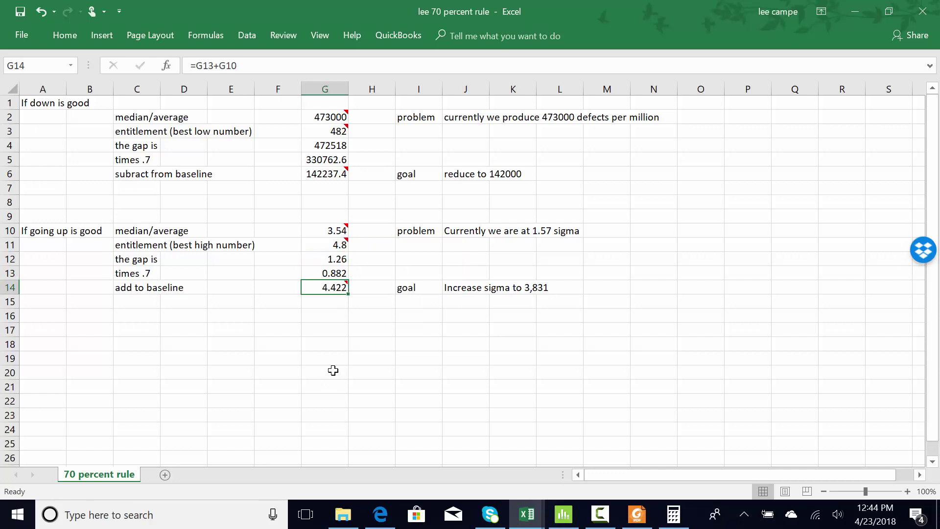
Return to Minitab's defect worksheet and name column C4 'I expect' next to Counts.
{"action": "left_click", "coordinate": [563, 520]}
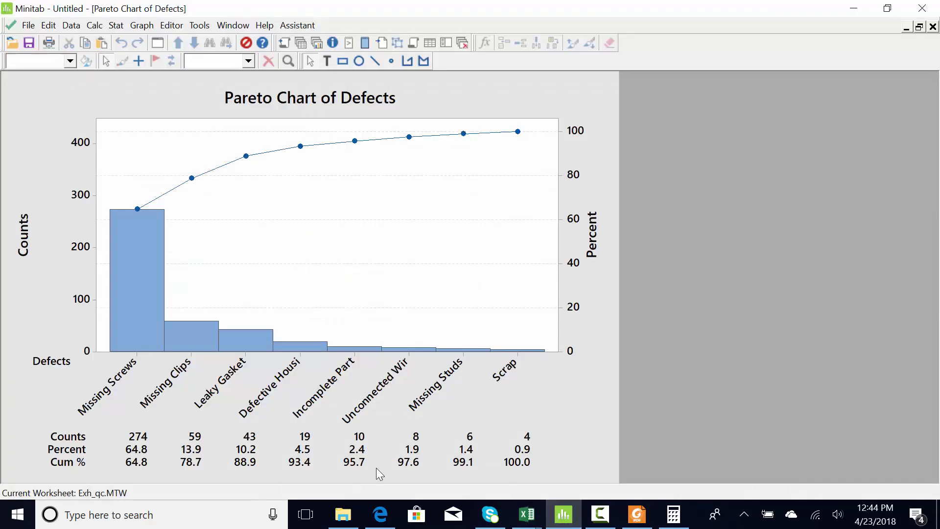
{"action": "key", "text": "ctrl+d"}
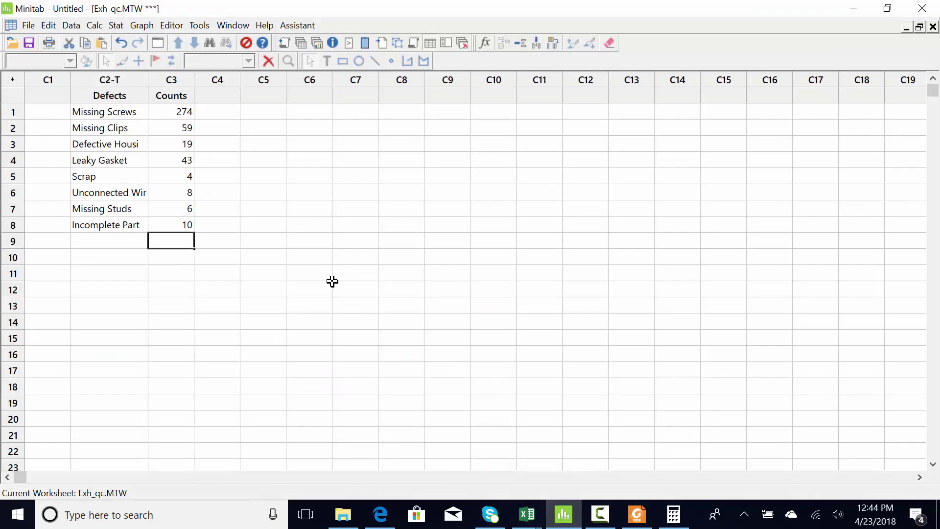
{"action": "left_click", "coordinate": [221, 98]}
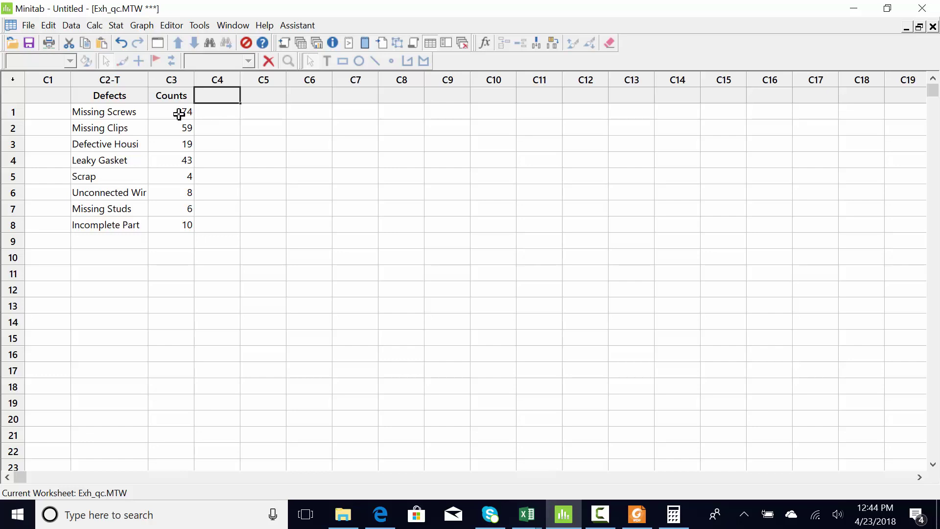
{"action": "left_click", "coordinate": [221, 116]}
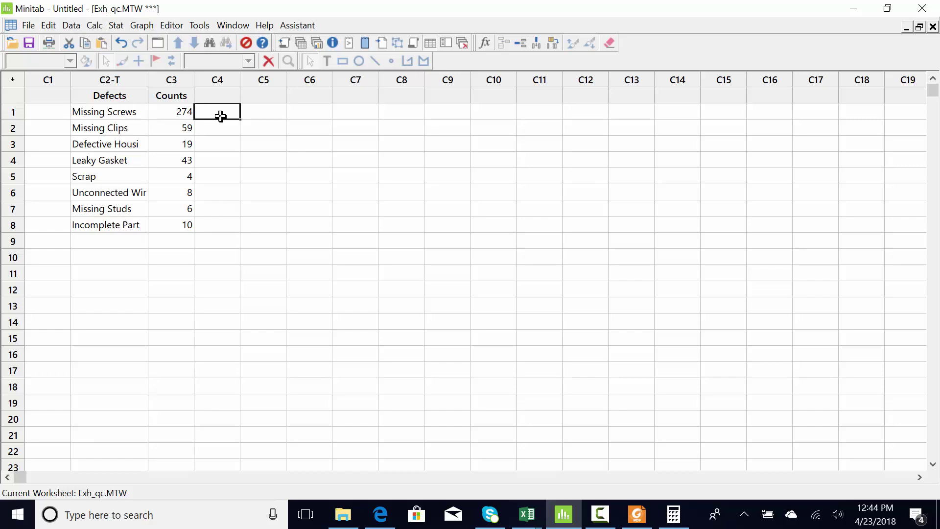
{"action": "left_click", "coordinate": [217, 101]}
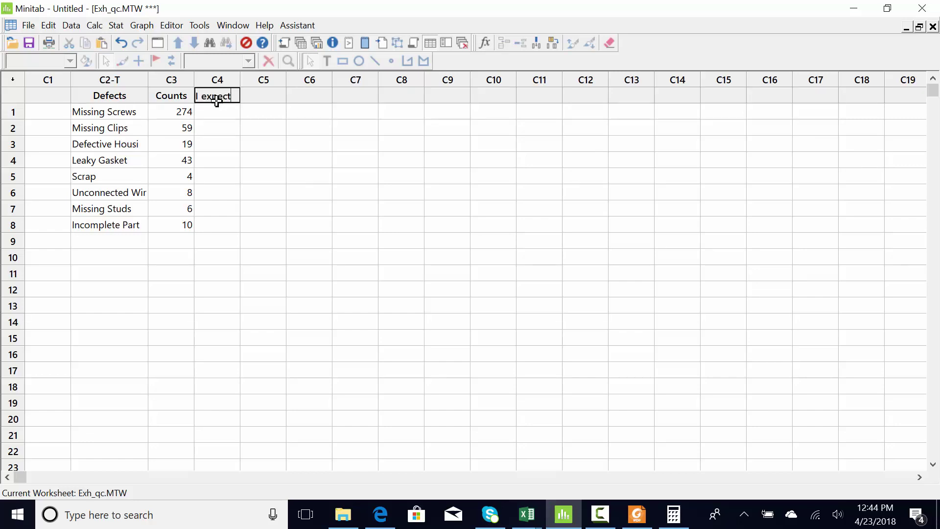
{"action": "left_click", "coordinate": [230, 144]}
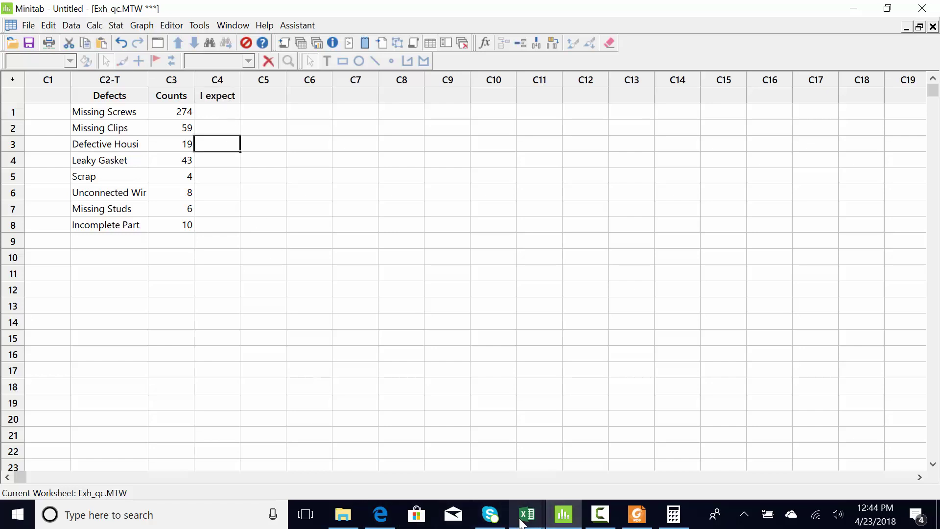
{"action": "mouse_move", "coordinate": [523, 523]}
{"action": "left_click", "coordinate": [384, 472]}
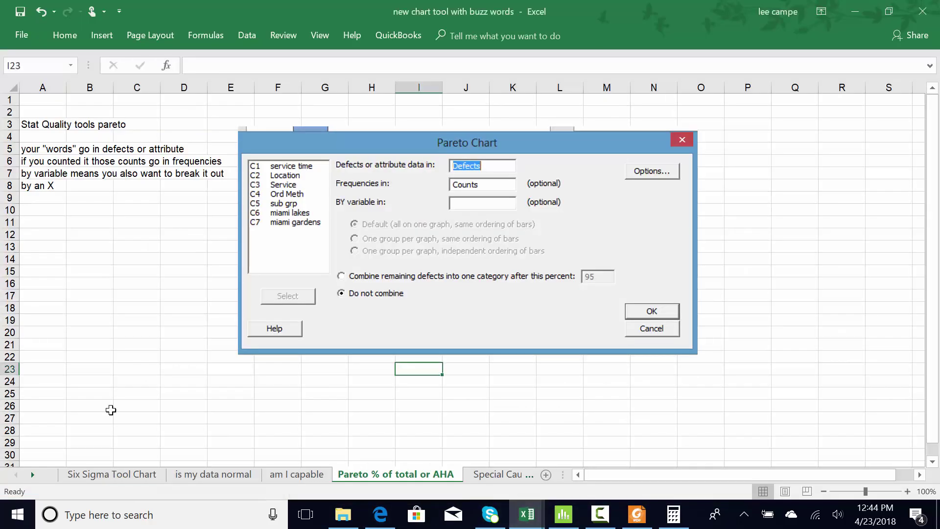
{"action": "left_click", "coordinate": [84, 478]}
{"action": "scroll", "coordinate": [61, 246], "scroll_direction": "up", "scroll_amount": 3}
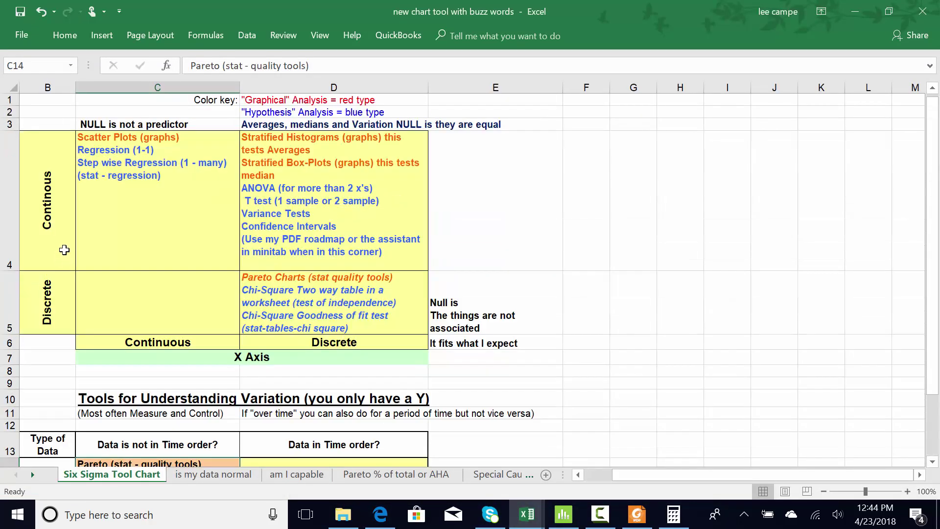
{"action": "left_click", "coordinate": [48, 225]}
{"action": "left_click", "coordinate": [54, 295]}
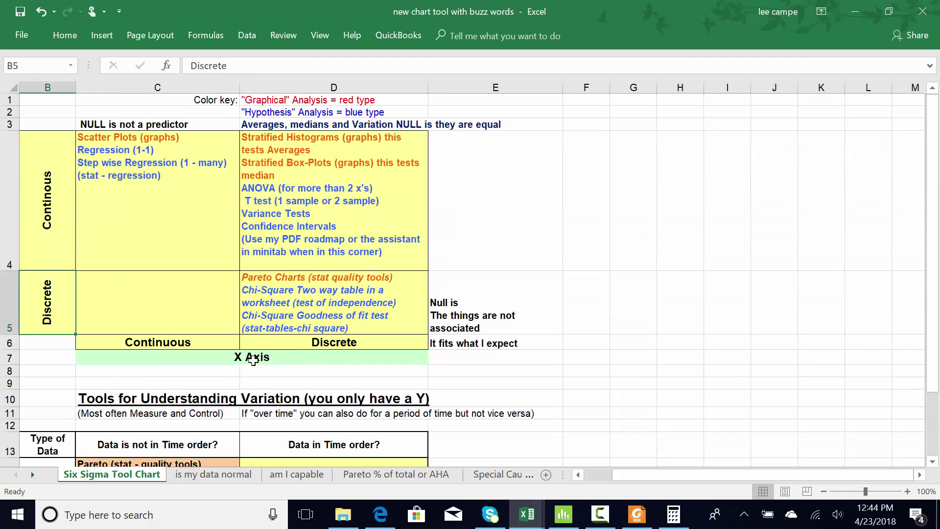
{"action": "left_click", "coordinate": [289, 346]}
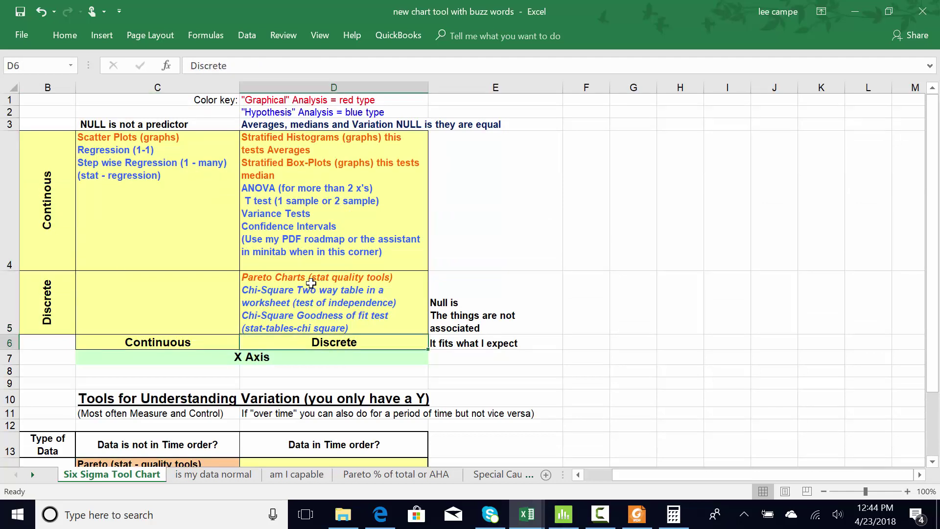
{"action": "left_click", "coordinate": [564, 514]}
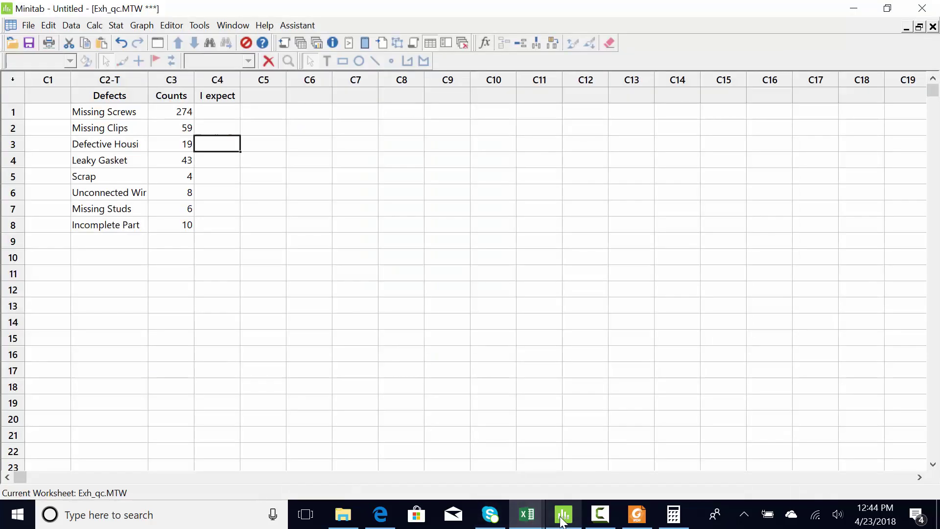
Test Counts against equal proportions by Defects category, yielding Chi-Sq 1108.59 and P-value 0.000.
{"action": "left_click", "coordinate": [167, 77]}
{"action": "left_click", "coordinate": [214, 79]}
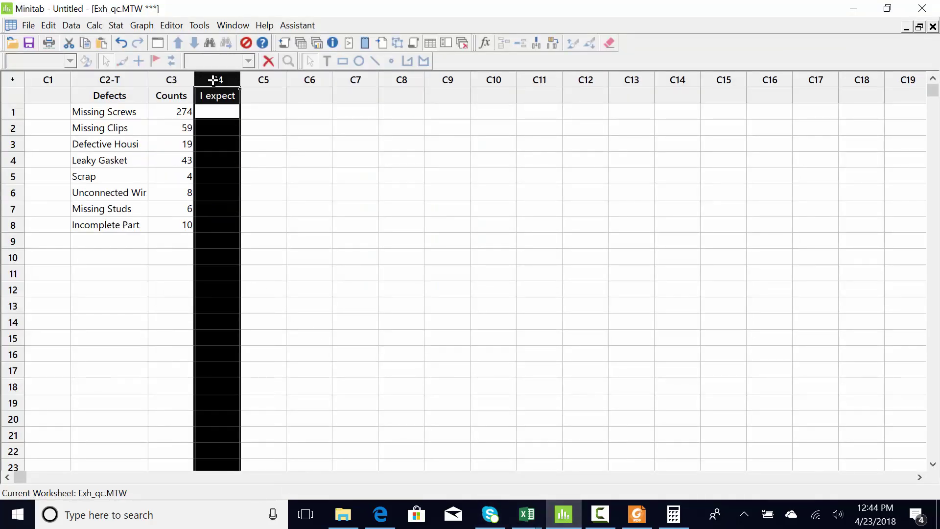
{"action": "left_click", "coordinate": [216, 111]}
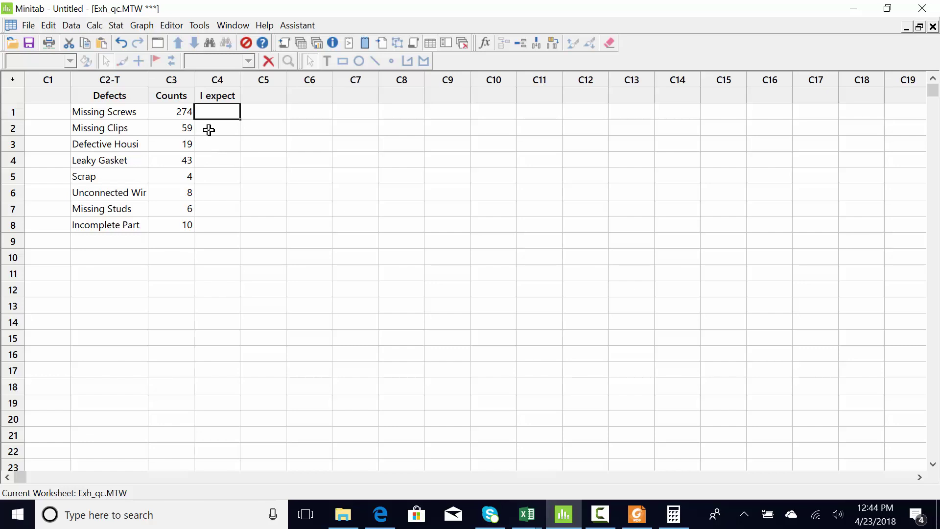
{"action": "left_click", "coordinate": [116, 25]}
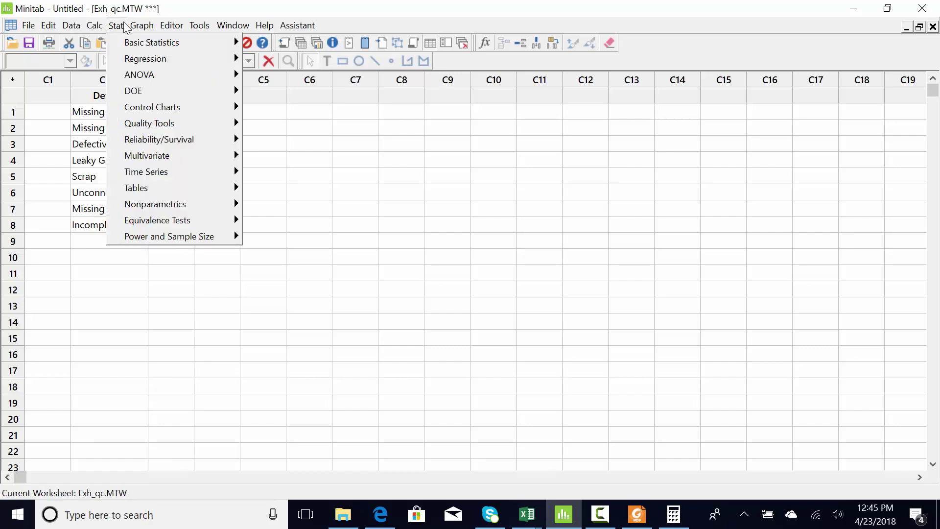
{"action": "mouse_move", "coordinate": [161, 189]}
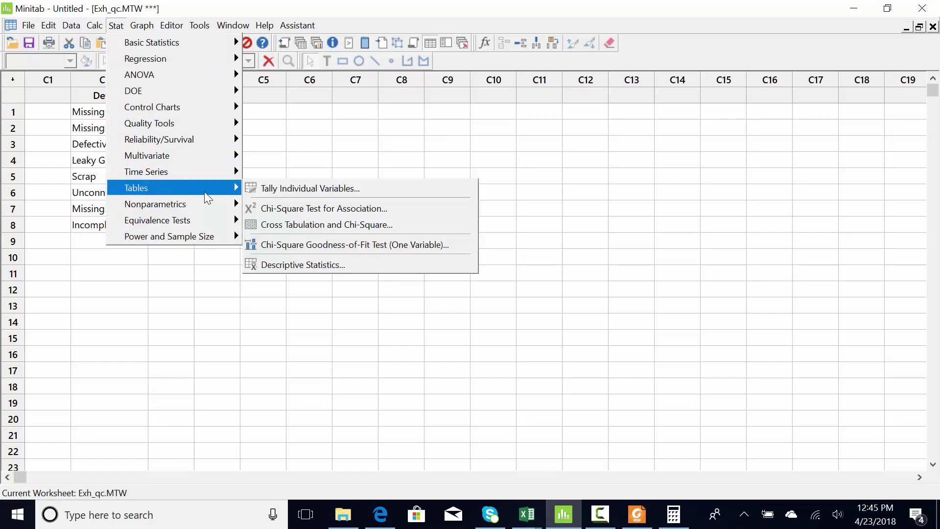
{"action": "left_click", "coordinate": [319, 245]}
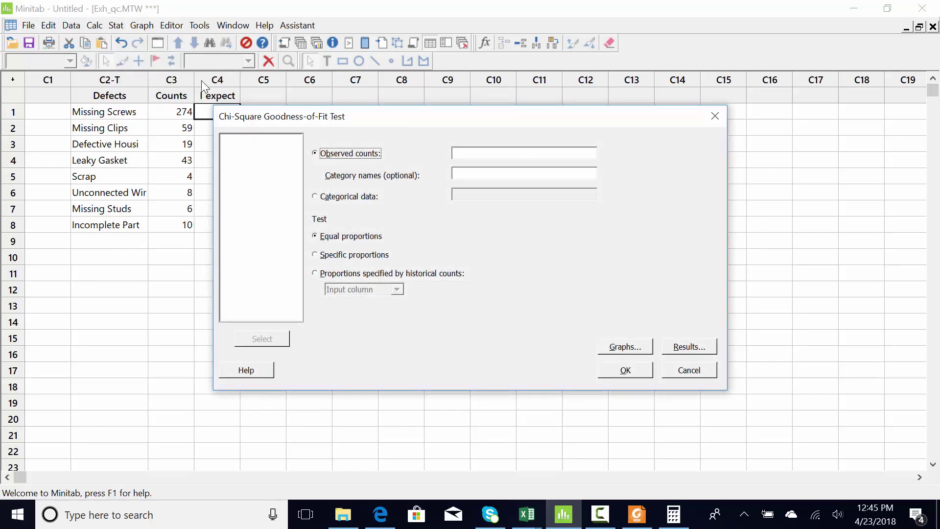
{"action": "left_click", "coordinate": [499, 152]}
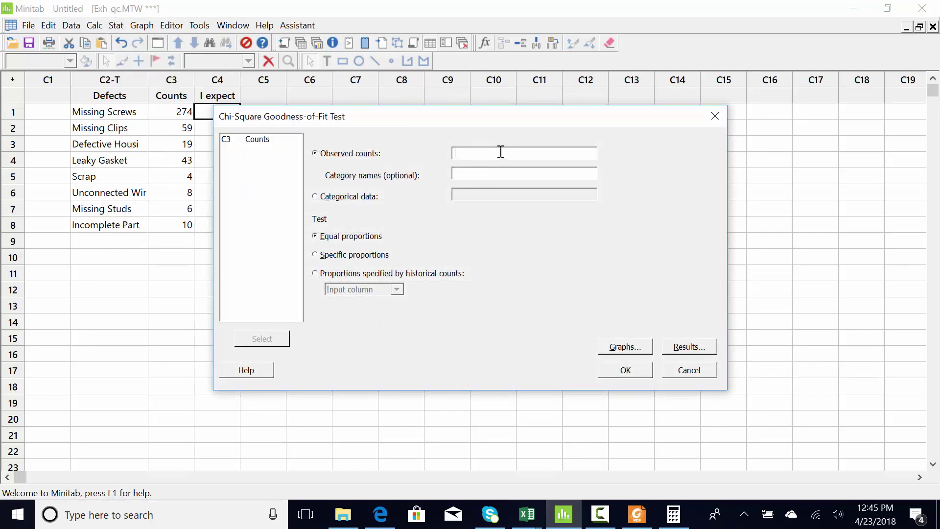
{"action": "left_click", "coordinate": [270, 140]}
{"action": "double_click", "coordinate": [271, 139]}
{"action": "left_click", "coordinate": [457, 174]}
{"action": "double_click", "coordinate": [275, 141]}
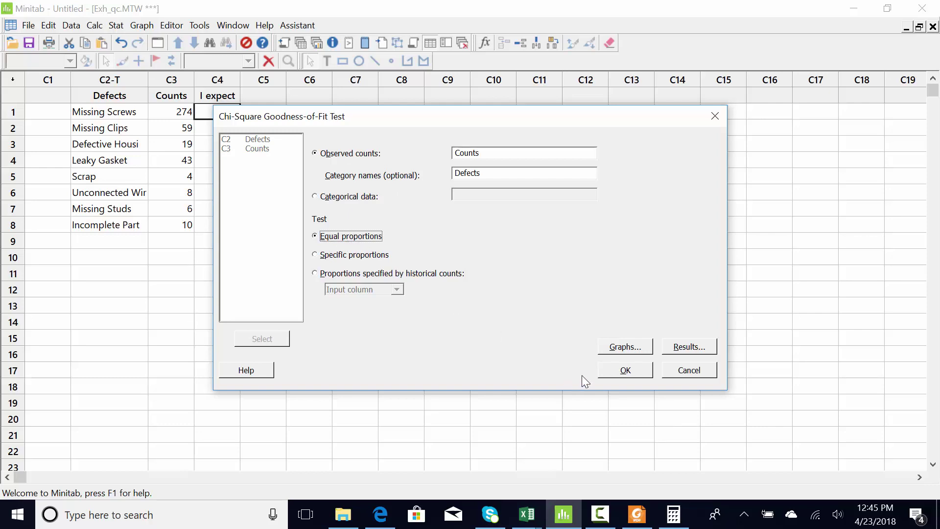
{"action": "left_click", "coordinate": [610, 370]}
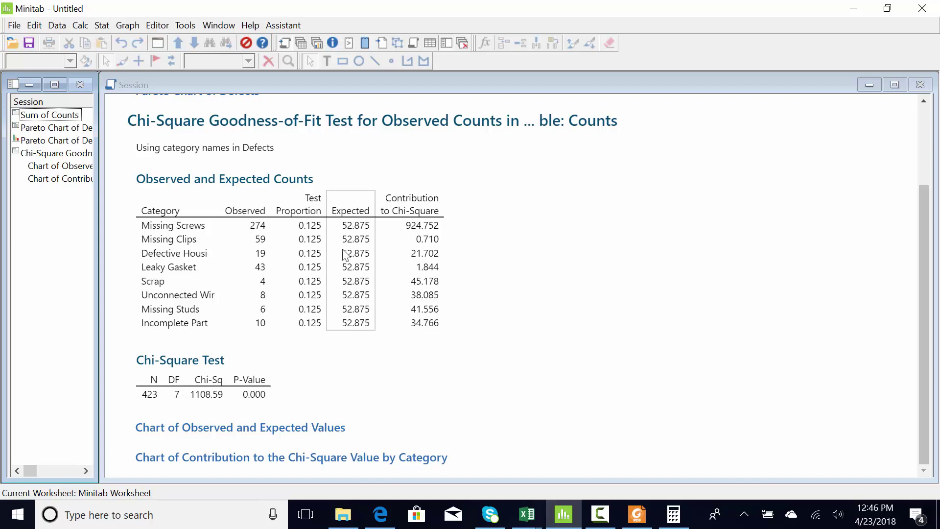
Name column C5 'i saw' and enter heads and tails as labels in C6.
{"action": "key", "text": "ctrl+d"}
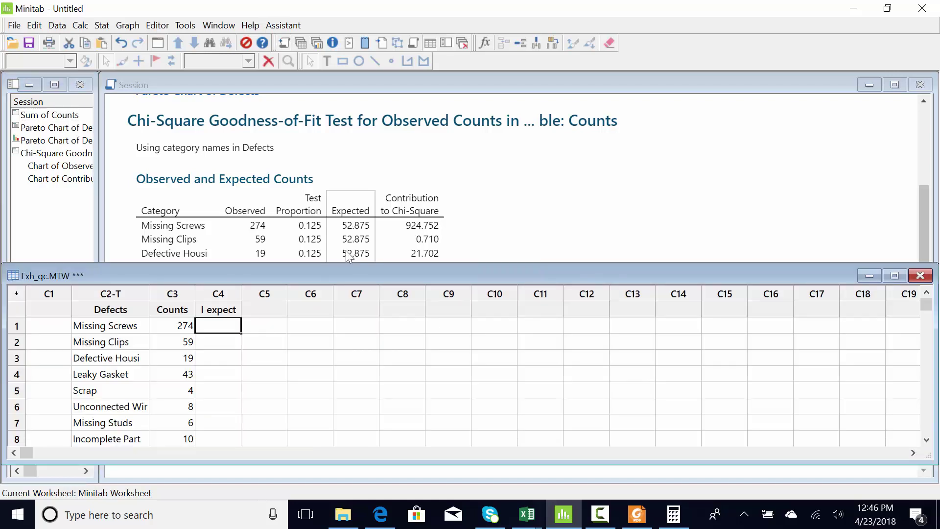
{"action": "left_click", "coordinate": [312, 315]}
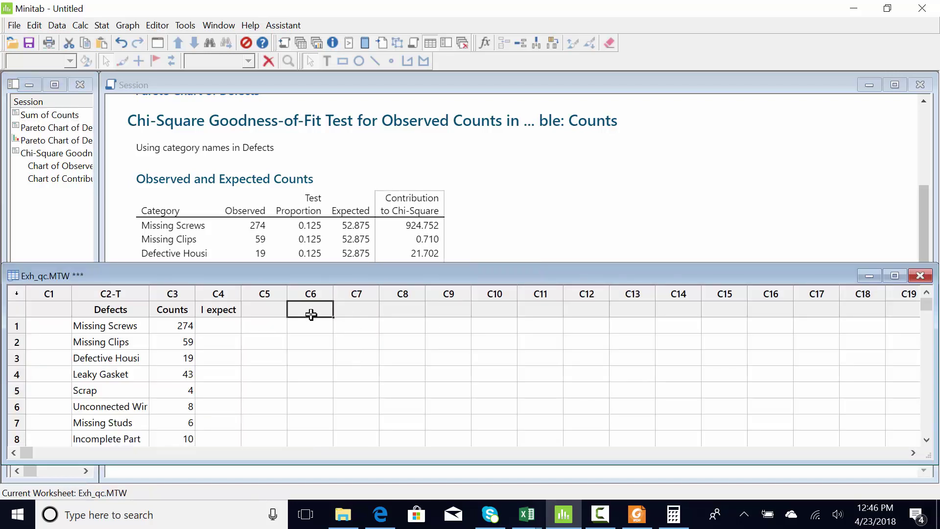
{"action": "left_click", "coordinate": [265, 313]}
{"action": "type", "text": "i sa"}
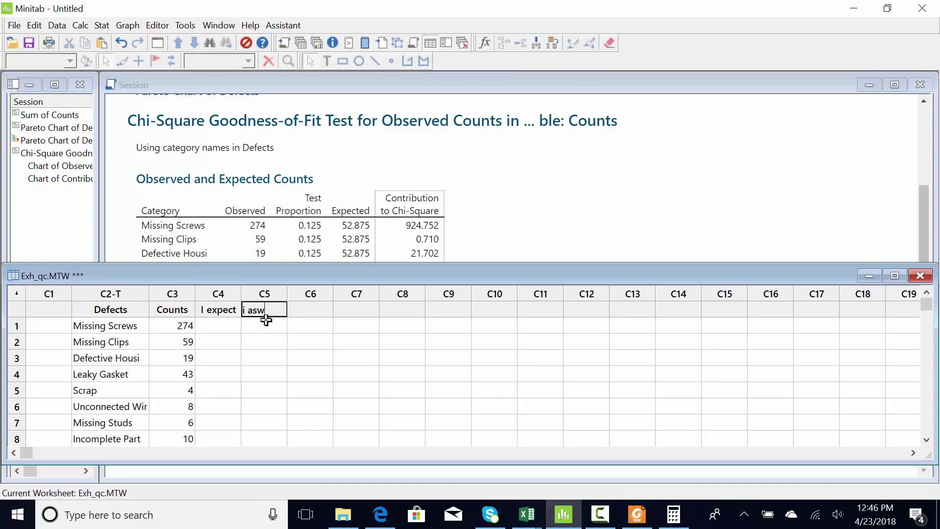
{"action": "type", "text": "w"}
{"action": "left_click", "coordinate": [310, 325]}
{"action": "type", "text": "hea"}
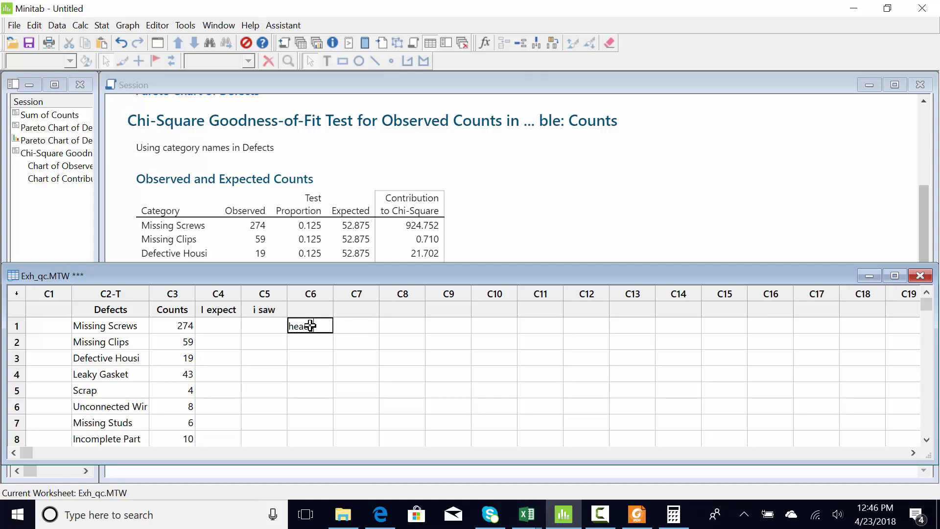
{"action": "key", "text": "Return"}
{"action": "type", "text": "ta"}
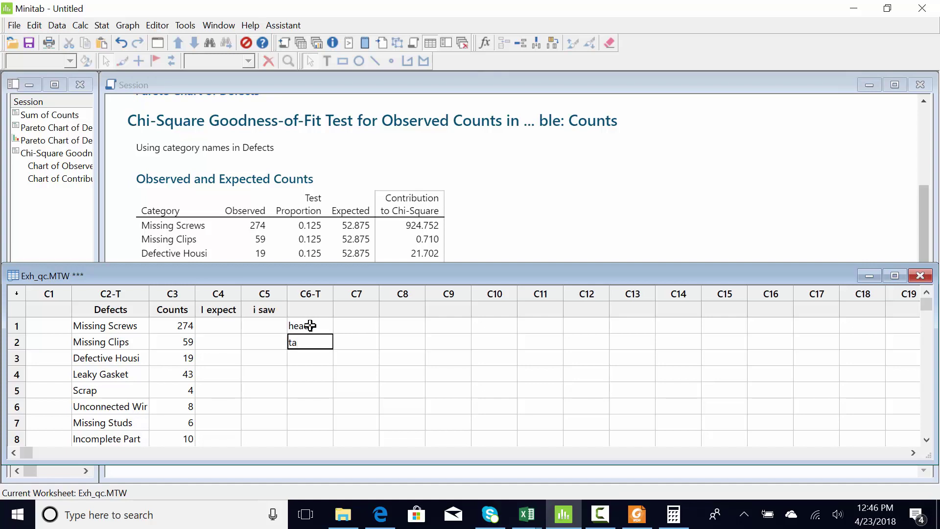
{"action": "type", "text": "ils"}
Enter 63 and 37 under i saw, and 50 and 50 under I expect.
{"action": "left_click", "coordinate": [268, 326]}
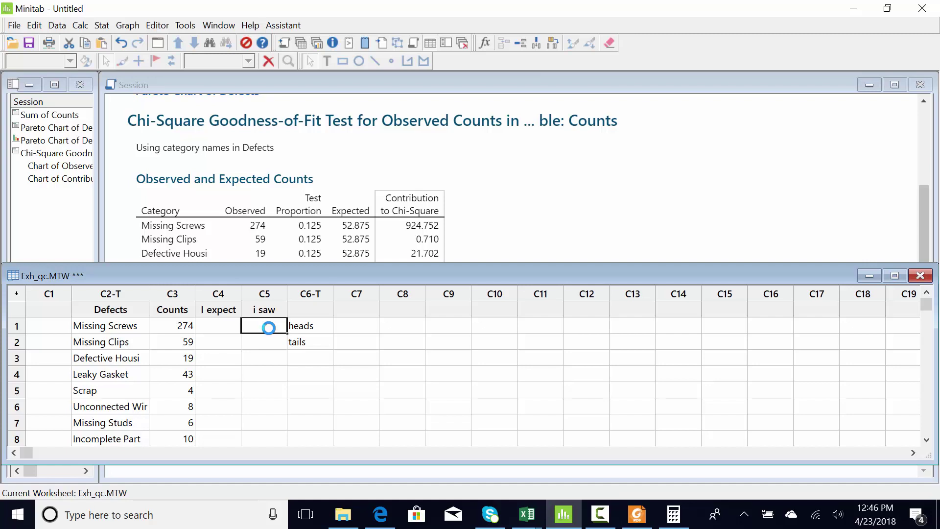
{"action": "type", "text": "63"}
{"action": "left_click", "coordinate": [265, 342]}
{"action": "type", "text": "3"}
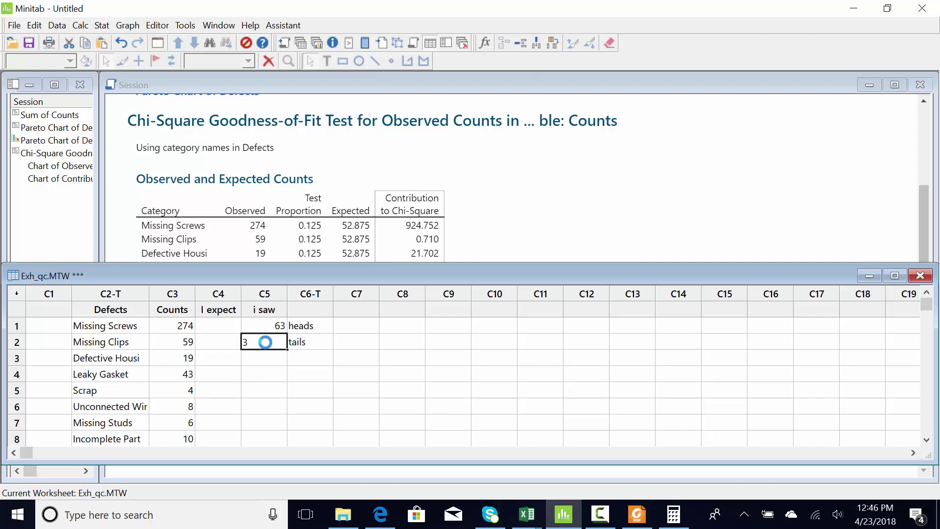
{"action": "type", "text": "7"}
{"action": "left_click", "coordinate": [218, 326]}
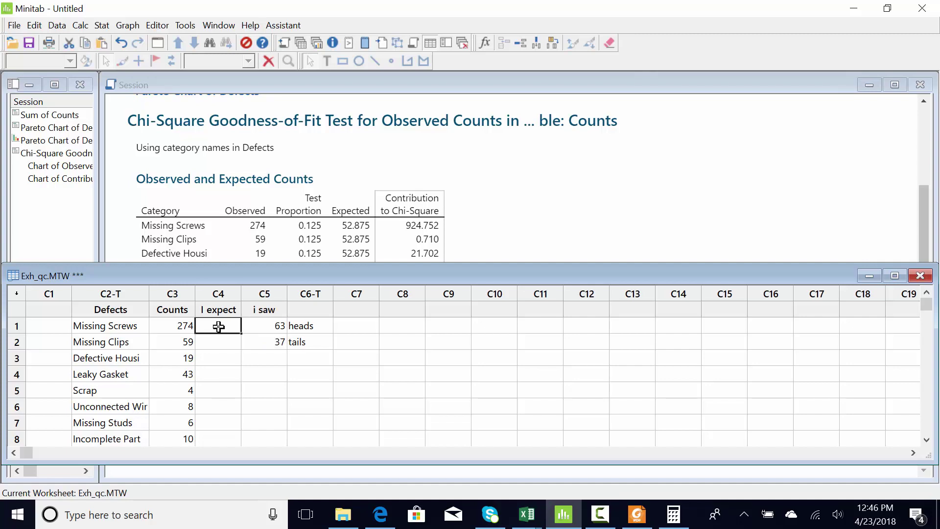
{"action": "type", "text": "50"}
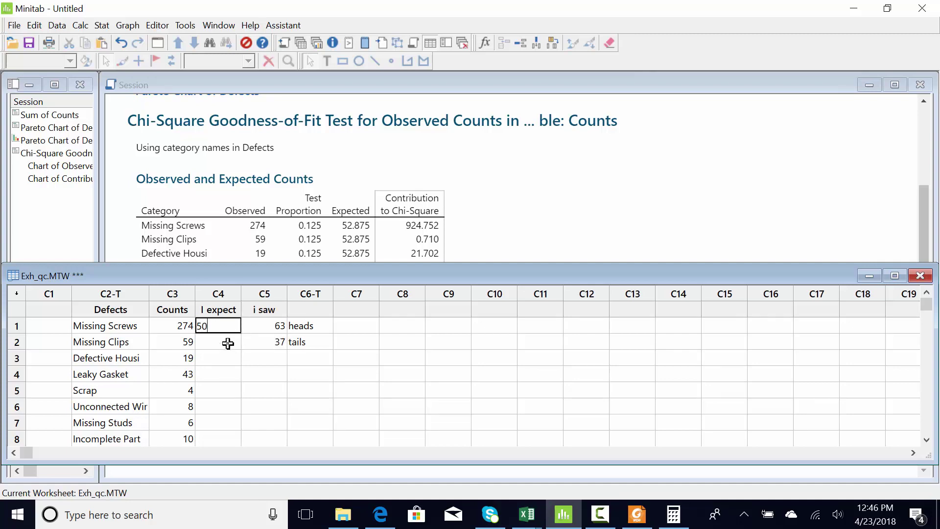
{"action": "left_click", "coordinate": [227, 343]}
{"action": "type", "text": "50"}
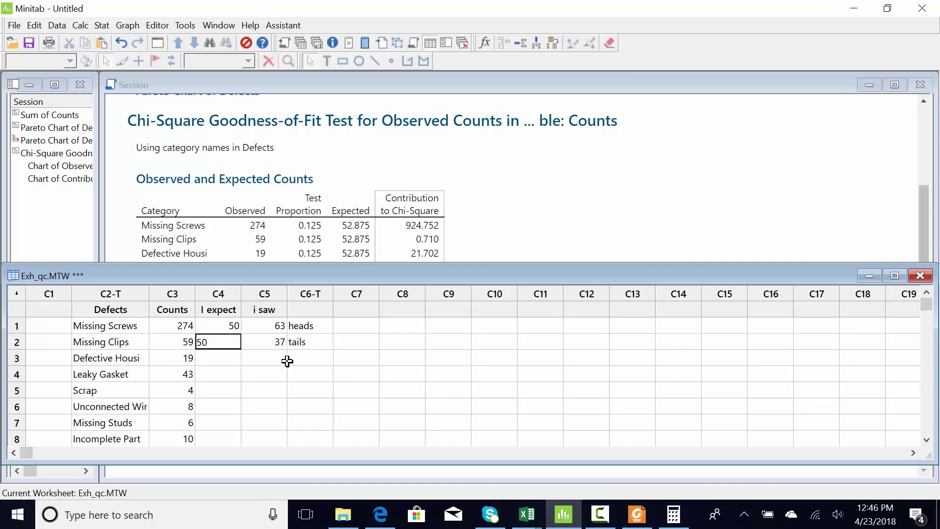
{"action": "left_click", "coordinate": [284, 360]}
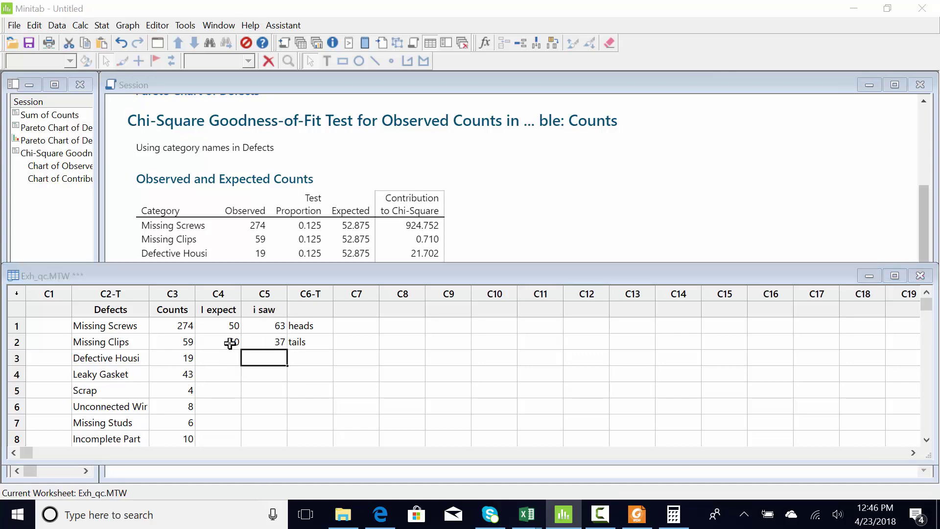
Reopen the goodness-of-fit dialog with 'i saw' as observed counts and C6 as category names.
{"action": "key", "text": "ctrl+e"}
{"action": "left_click_drag", "start_coordinate": [484, 128], "coordinate": [579, 125]}
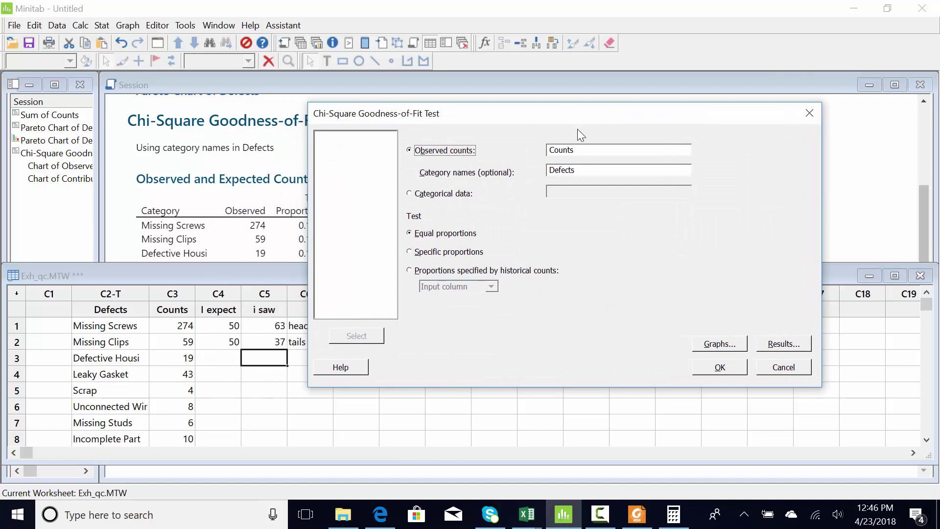
{"action": "left_click", "coordinate": [598, 154]}
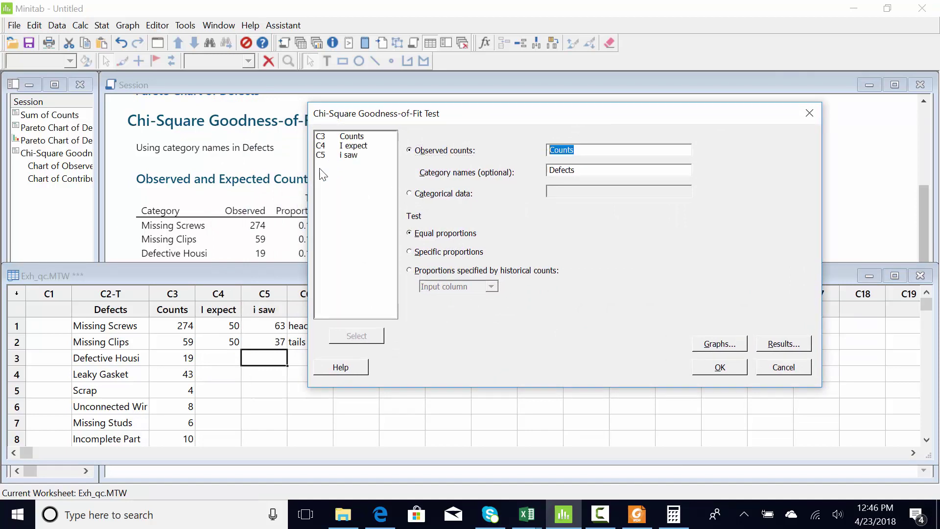
{"action": "double_click", "coordinate": [349, 161]}
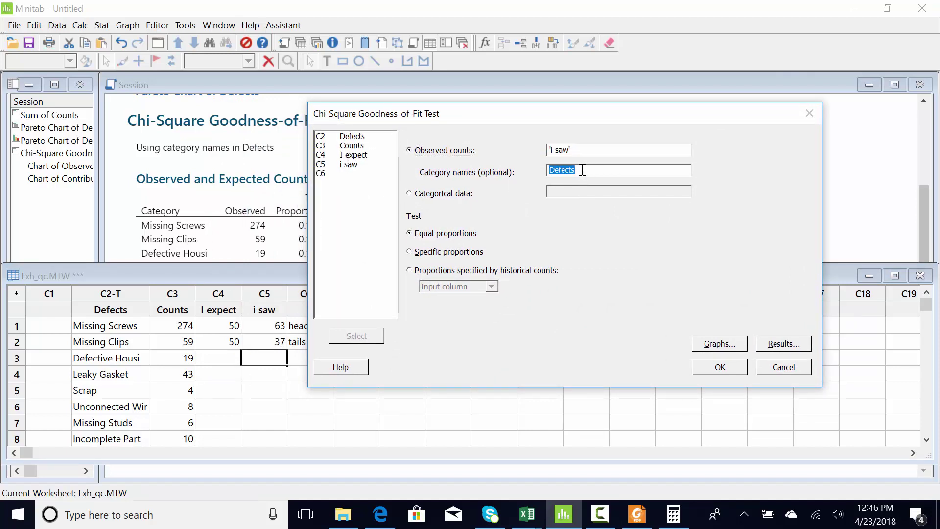
{"action": "left_click_drag", "start_coordinate": [505, 117], "coordinate": [546, 114]}
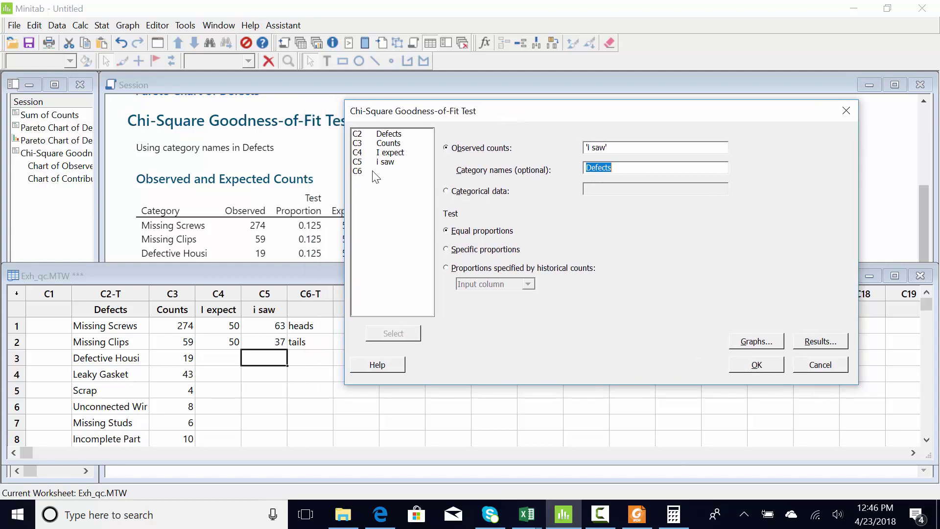
{"action": "left_click", "coordinate": [360, 173]}
{"action": "double_click", "coordinate": [361, 174]}
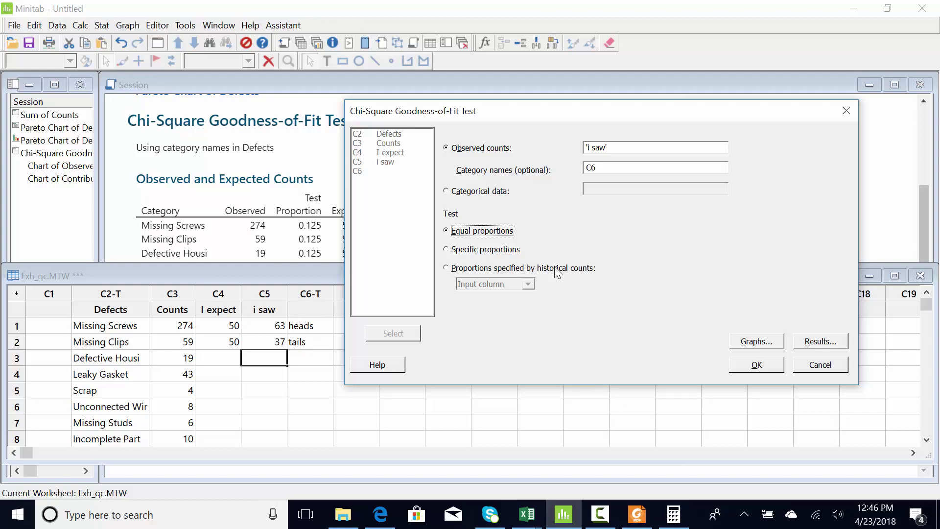
Run the coin-flip test and view results: heads 63, tails 37, Chi-Sq 6.76, P-value 0.009.
{"action": "left_click", "coordinate": [746, 368]}
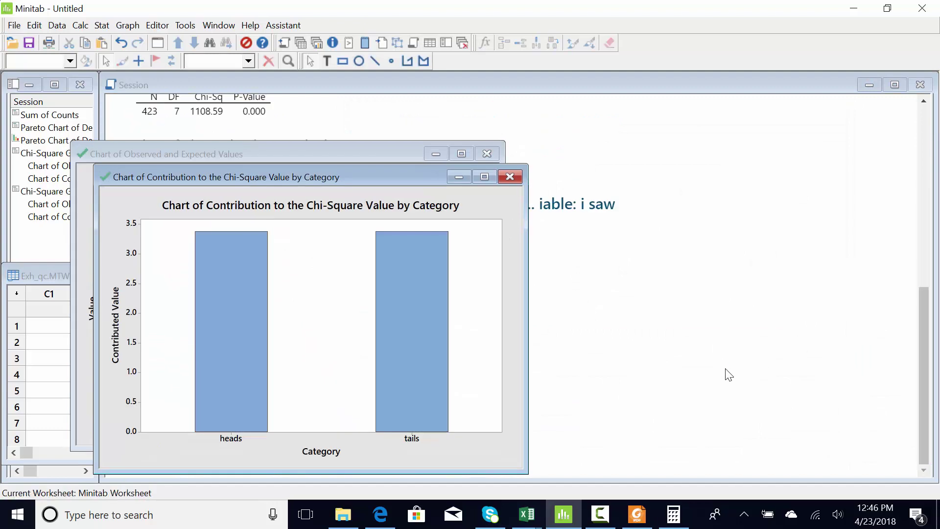
{"action": "left_click", "coordinate": [643, 272]}
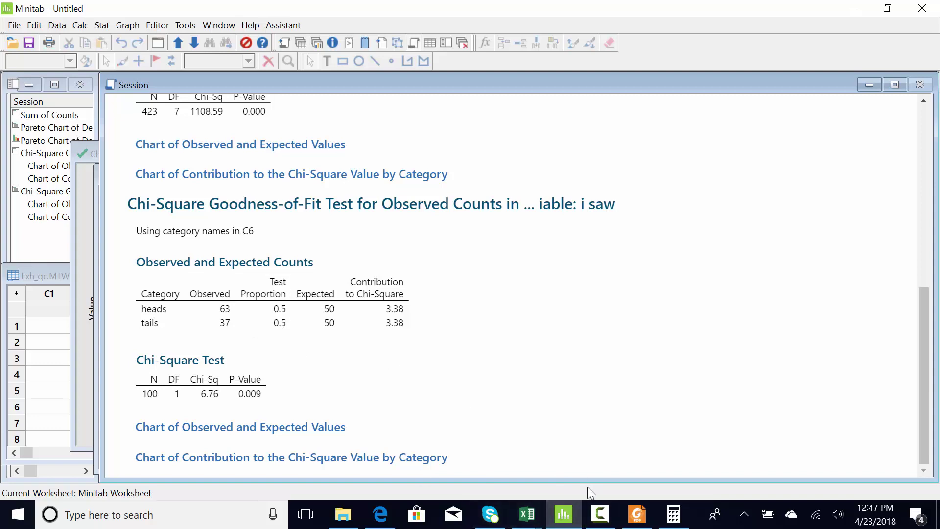
{"action": "left_click", "coordinate": [600, 515]}
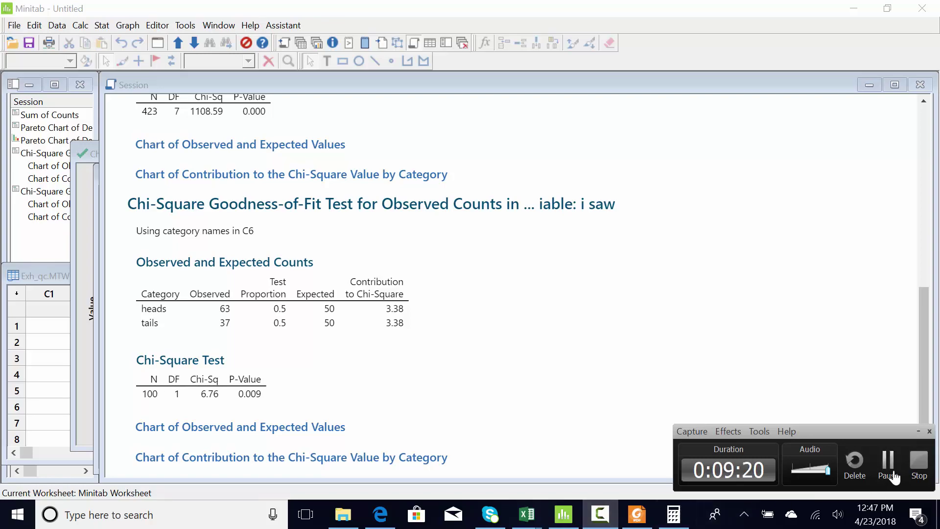